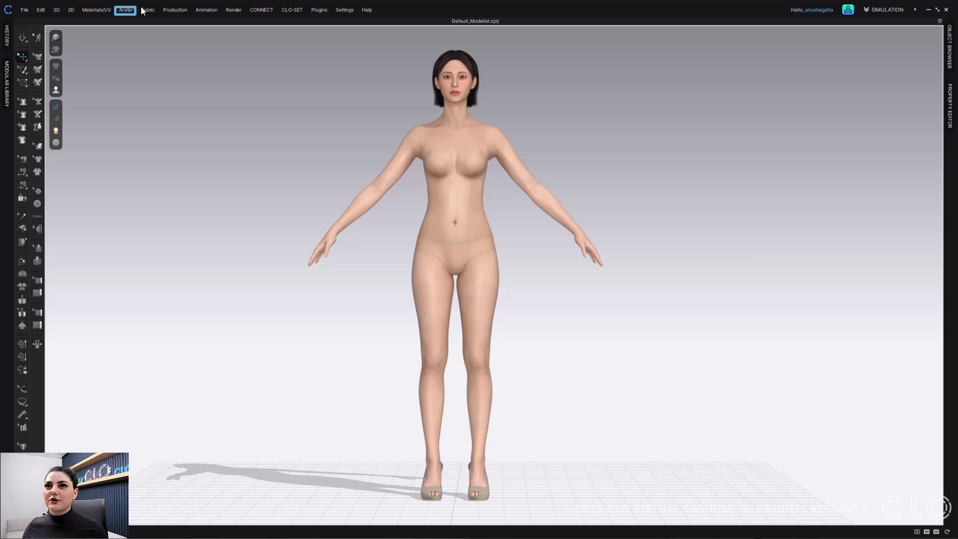
- Open the Avatar Editor, widen its panel, and centre the avatar in the 3D view
click(125, 11)
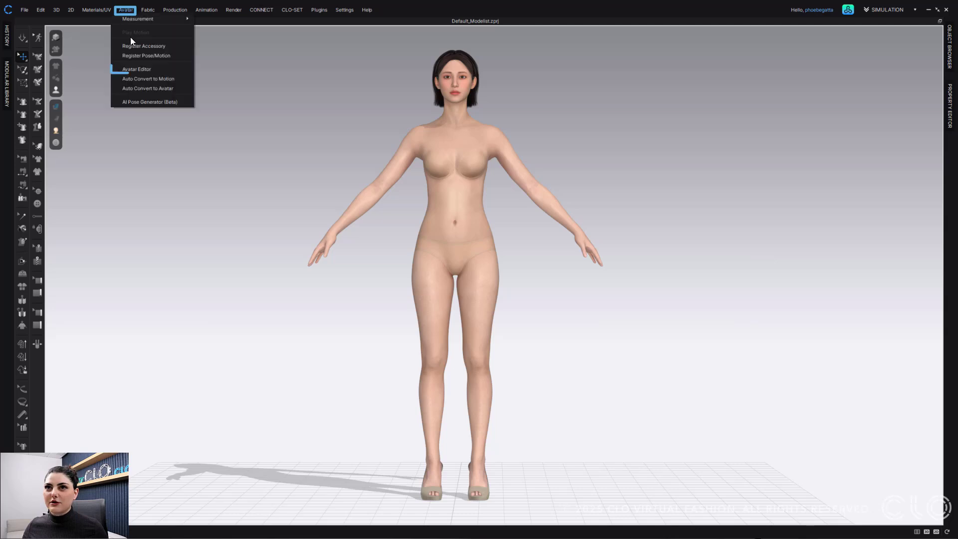
click(149, 70)
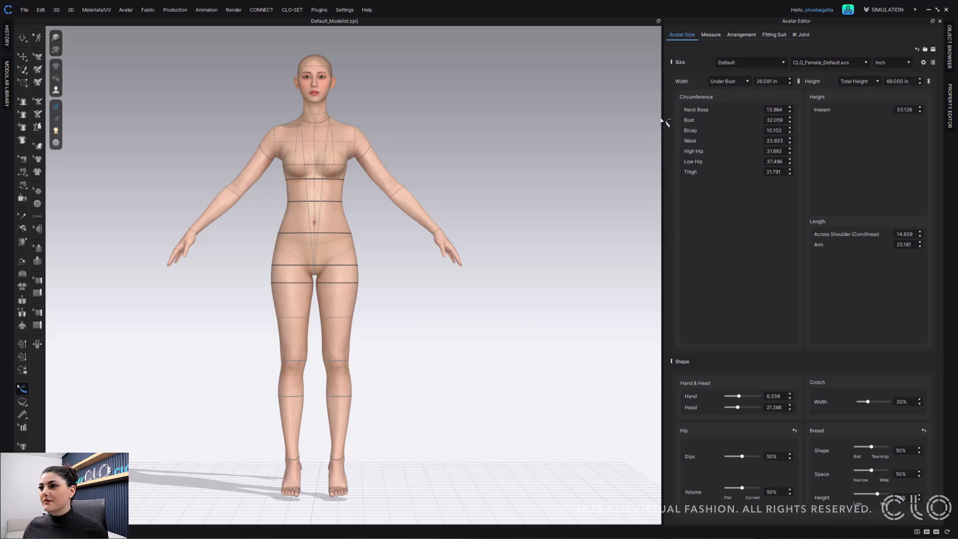
drag(662, 116, 540, 130)
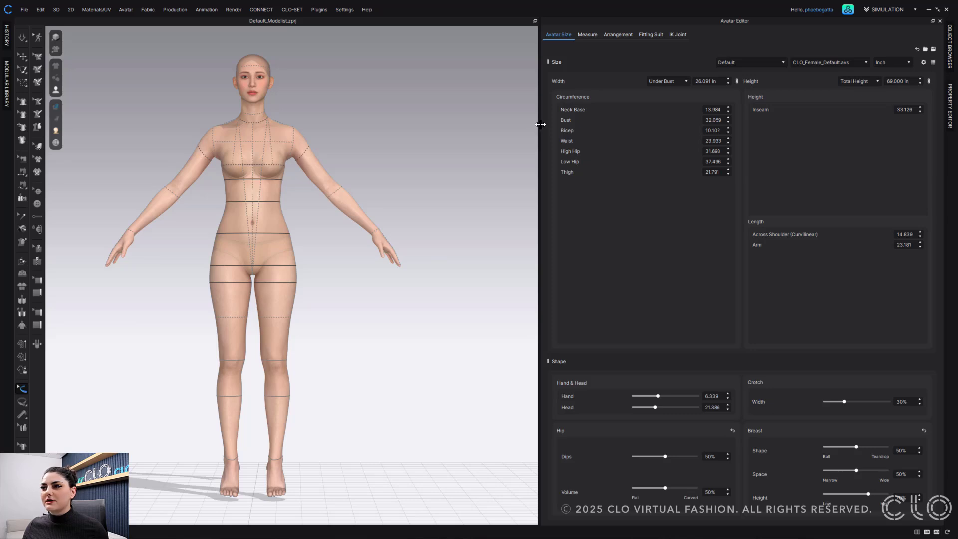
drag(540, 124, 501, 124)
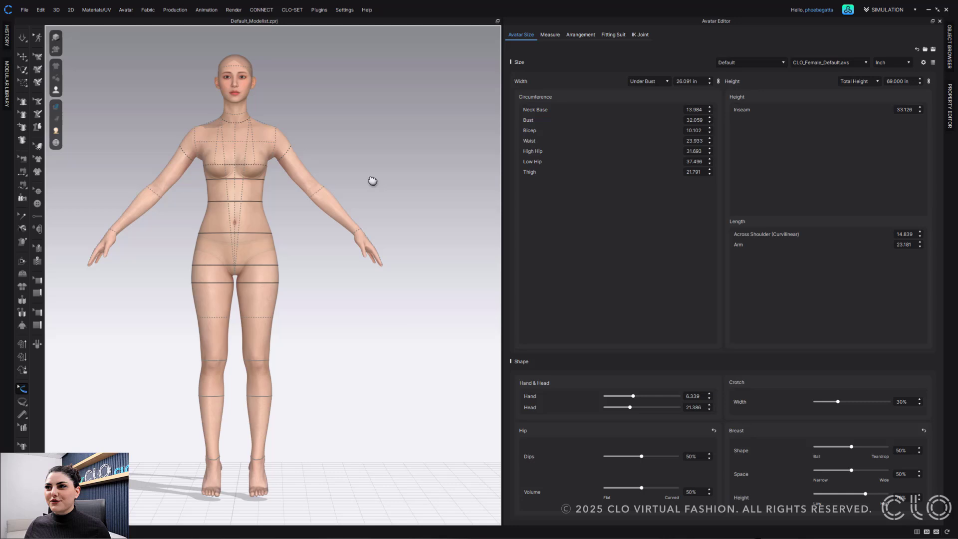
middle_drag(372, 180, 414, 175)
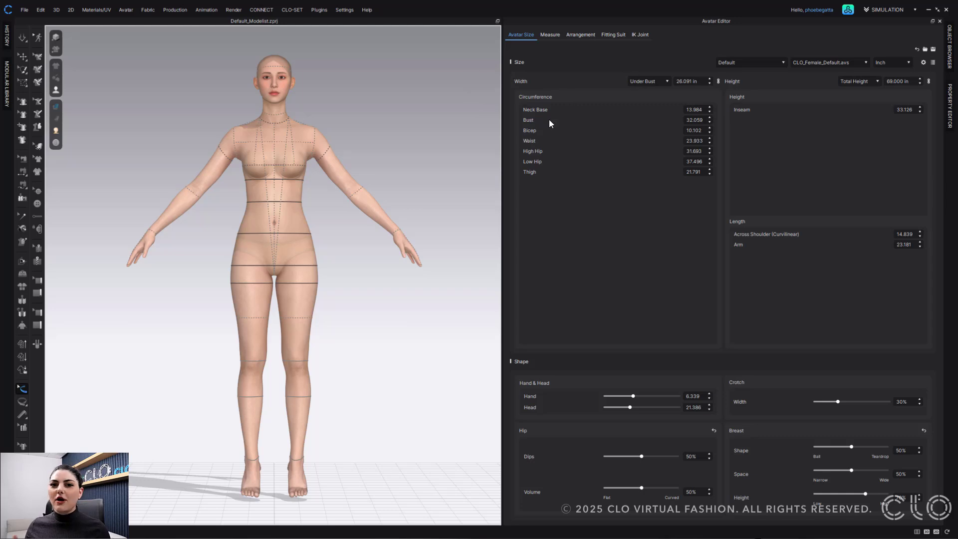
- Enter 34 in the Bust field, accept the size-loss warning, and frame the torso front-on
double_click(694, 120)
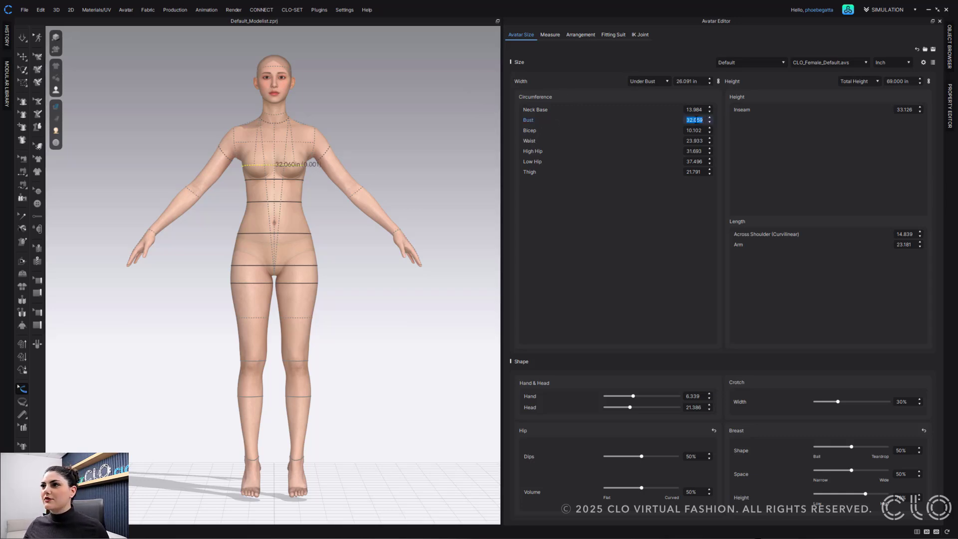
text(3)
key(Return)
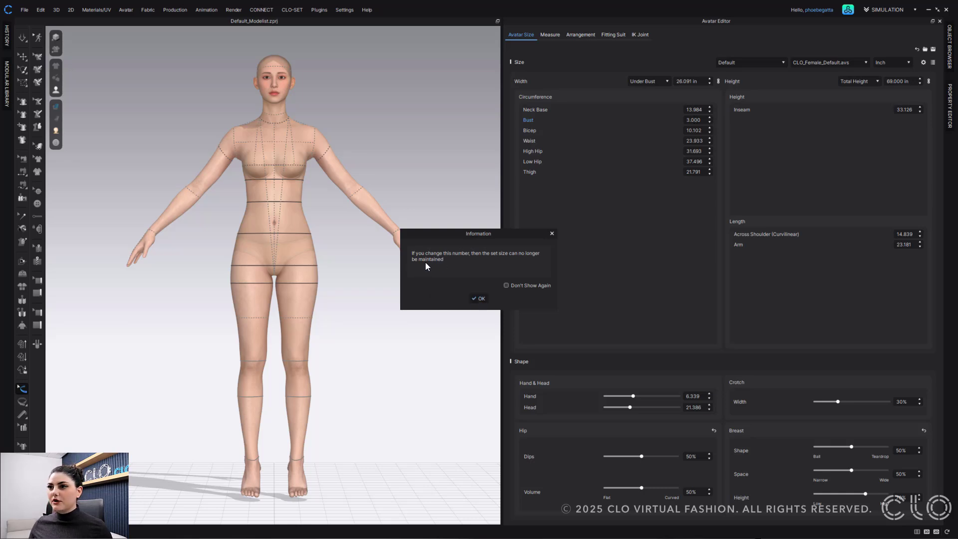
click(479, 298)
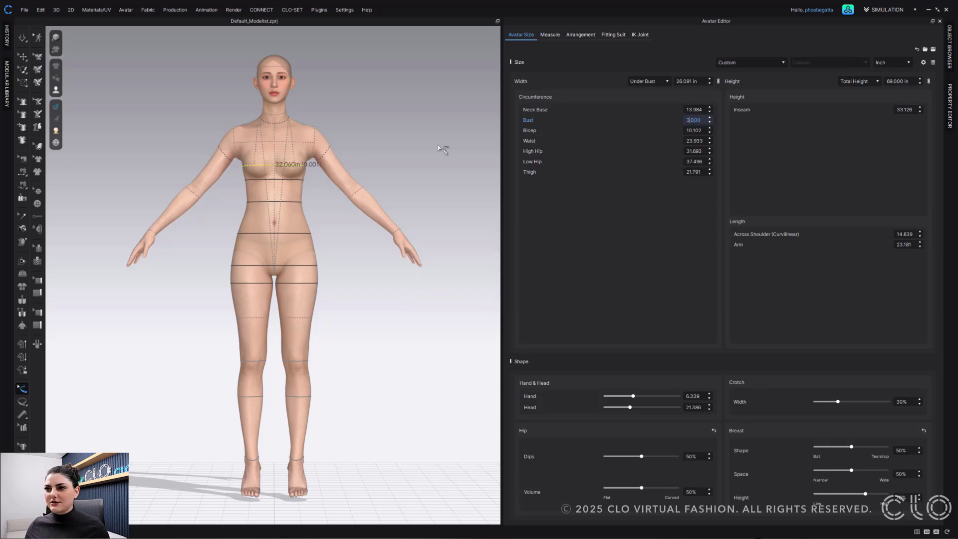
double_click(691, 120)
text(34)
key(Return)
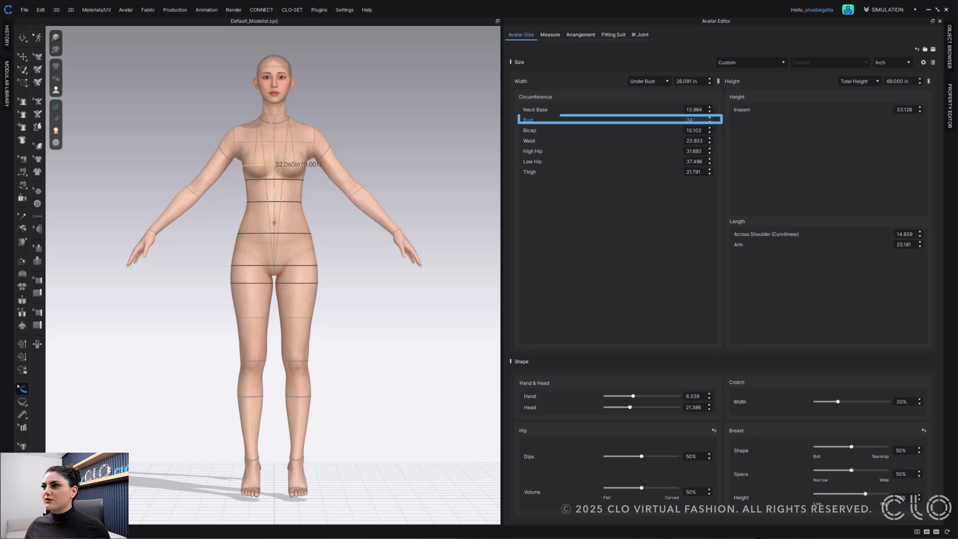
scroll(253, 192, up, 3)
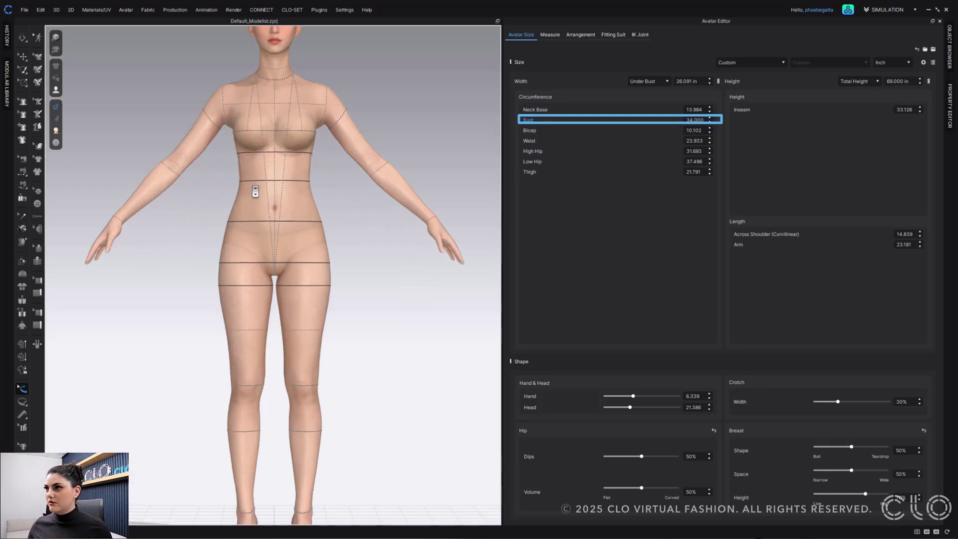
mouse_move(252, 193)
right_down()
mouse_move(309, 192)
mouse_move(252, 182)
mouse_move(261, 203)
right_up()
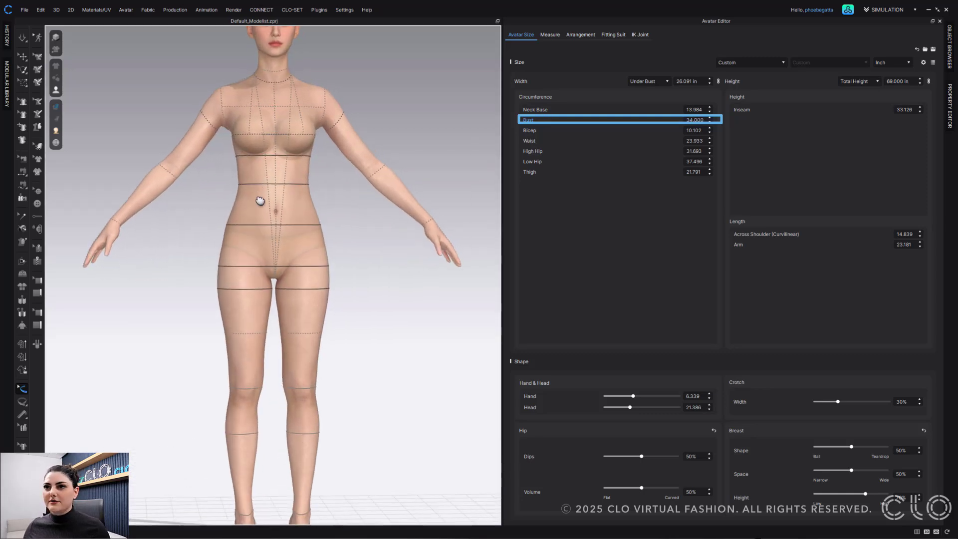
middle_drag(261, 203, 264, 279)
scroll(297, 277, up, 4)
scroll(297, 276, down, 2)
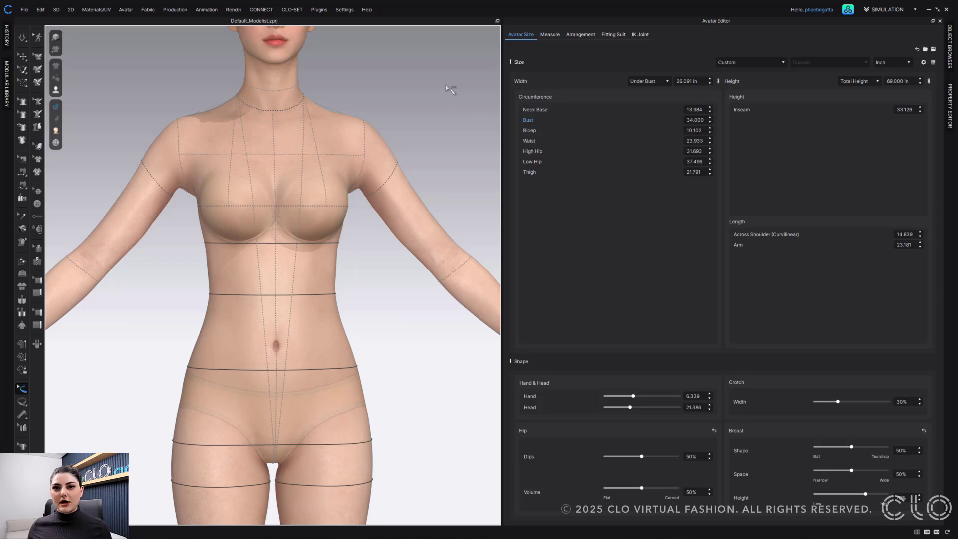
- Keep Under Bust as the width measurement and open the Set Details measurement checklist
click(653, 81)
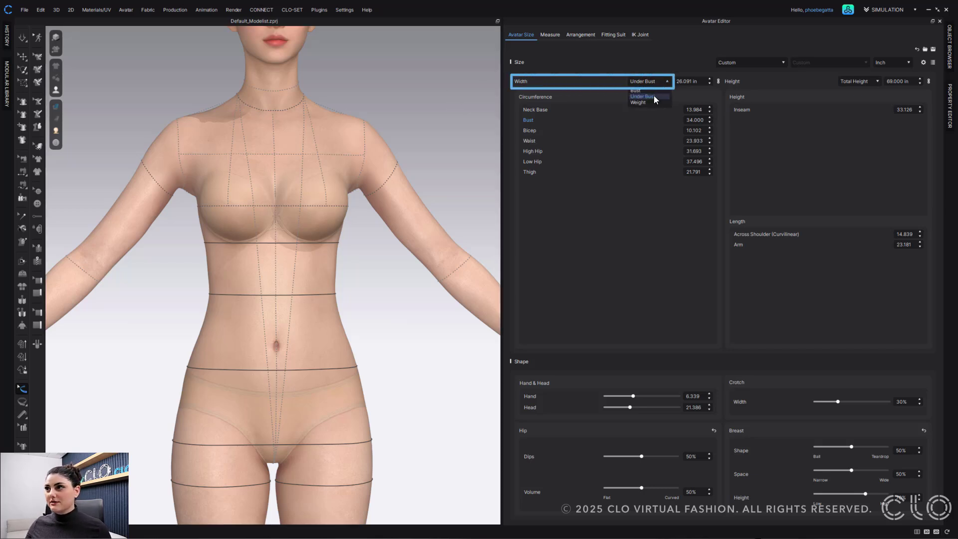
click(661, 96)
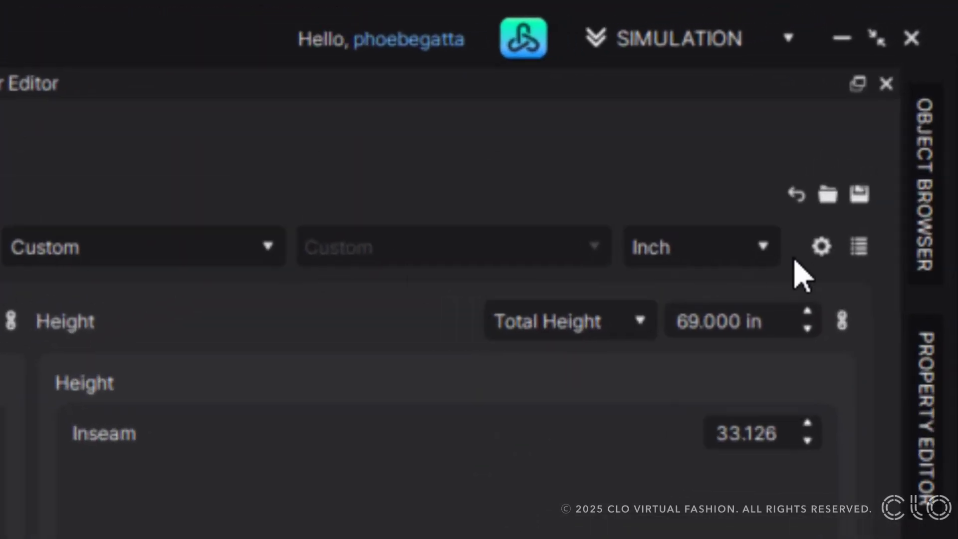
click(822, 245)
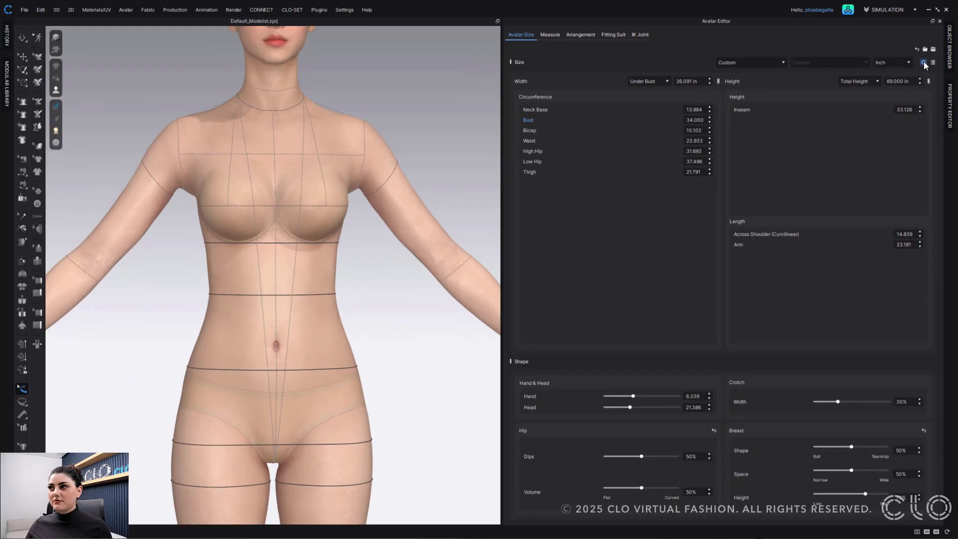
click(923, 63)
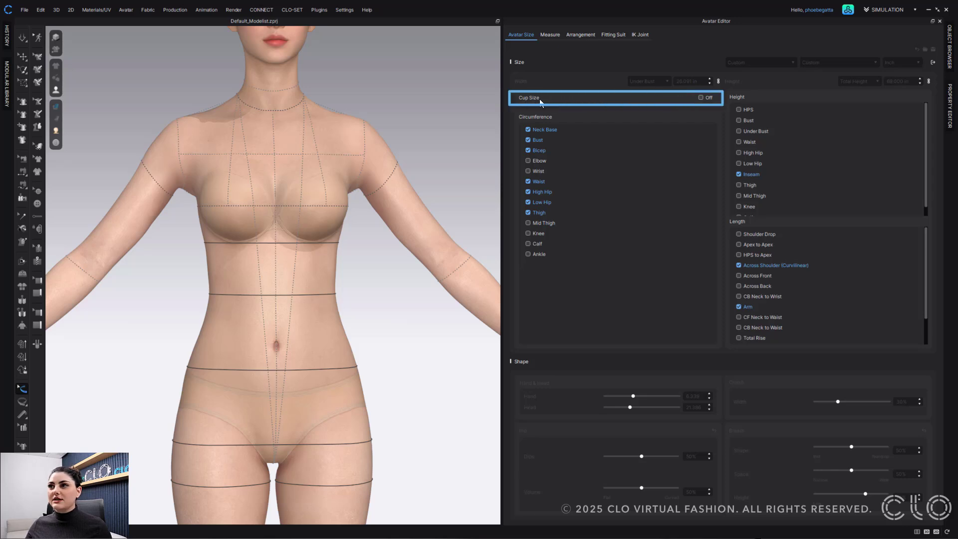
- Turn on Cup Size and change the Size Count to 3, then back to 6
click(699, 98)
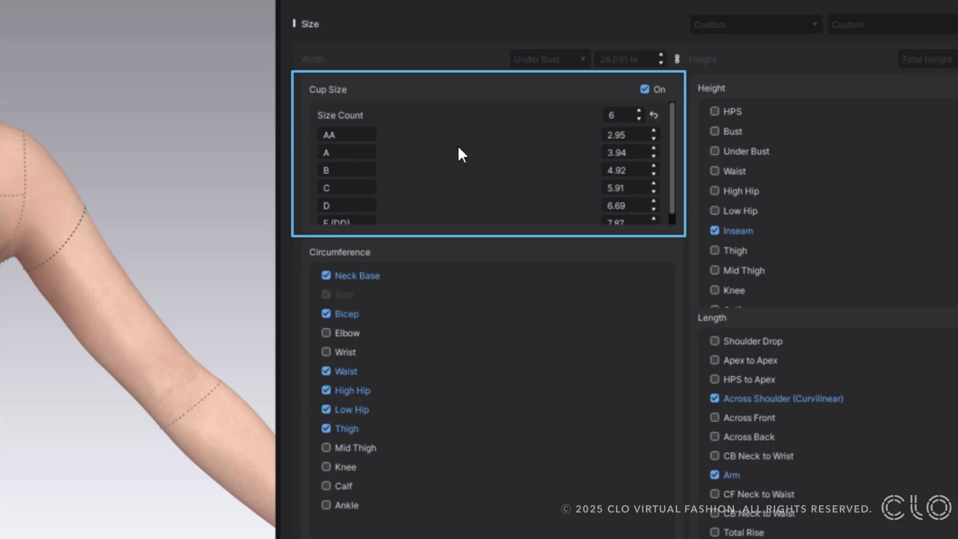
double_click(625, 114)
text(3)
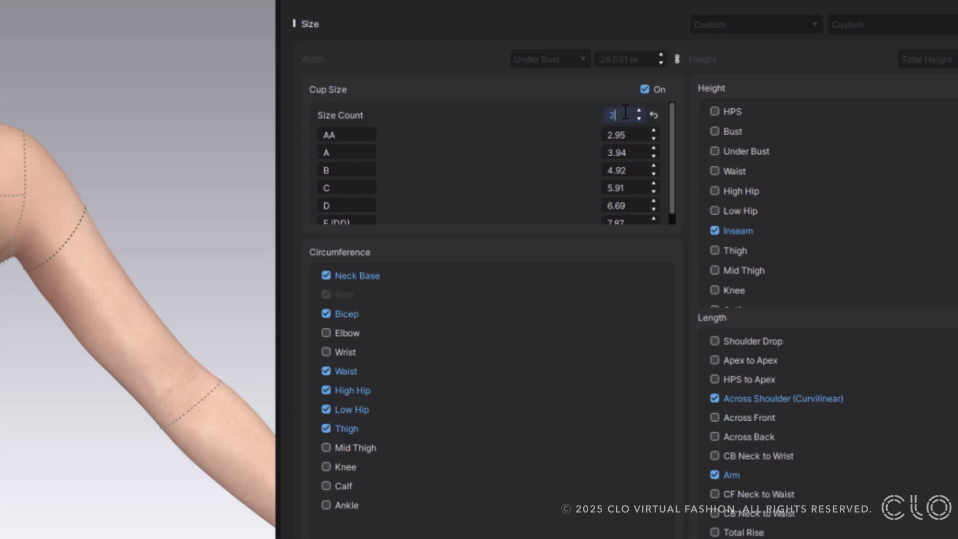
key(Return)
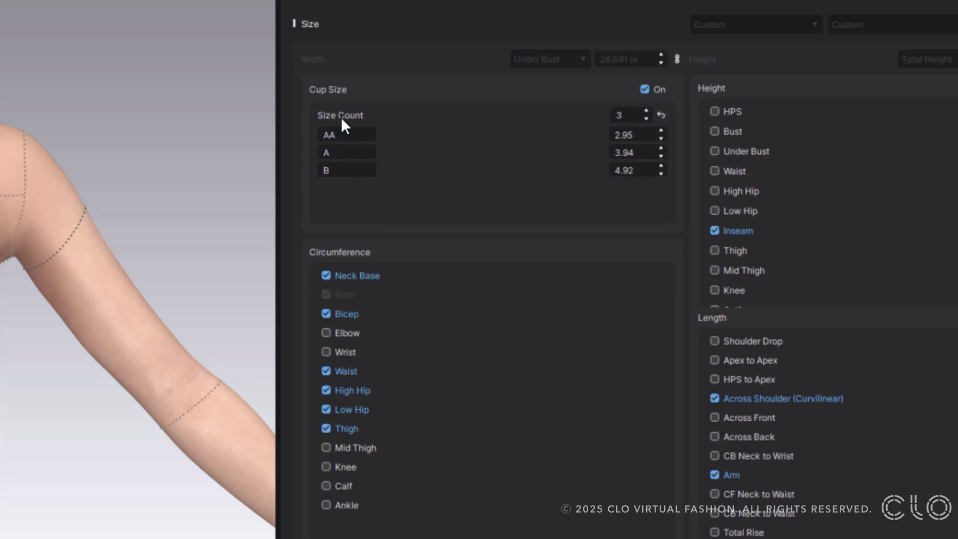
double_click(636, 113)
text(6)
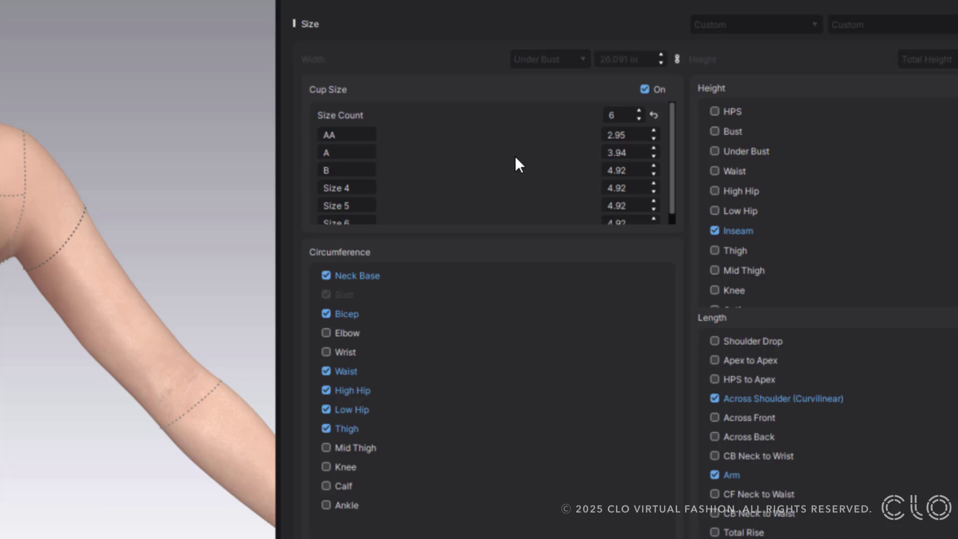
- Rename the Size 4, Size 5 and Size 6 cups to C, D and DD
scroll(515, 155, down, 1)
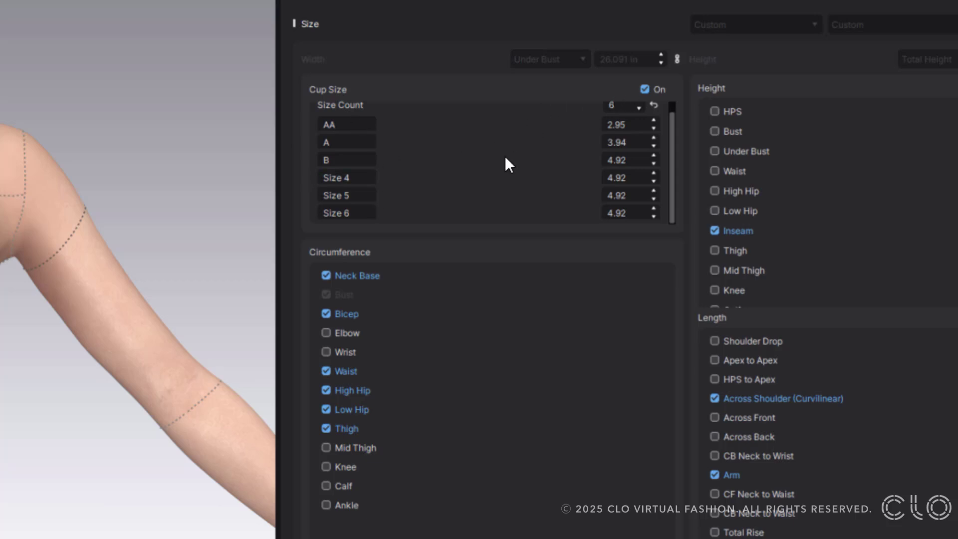
scroll(349, 147, up, 1)
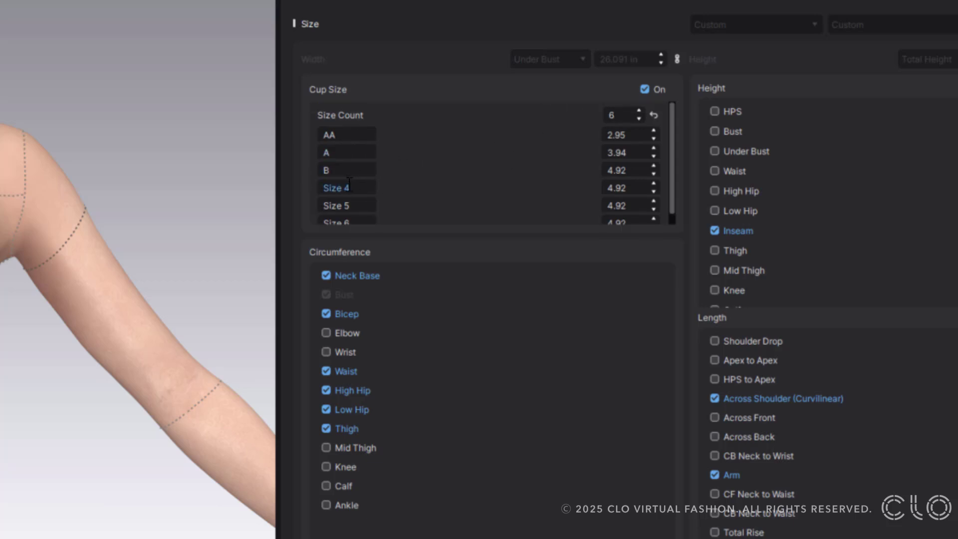
scroll(358, 180, down, 1)
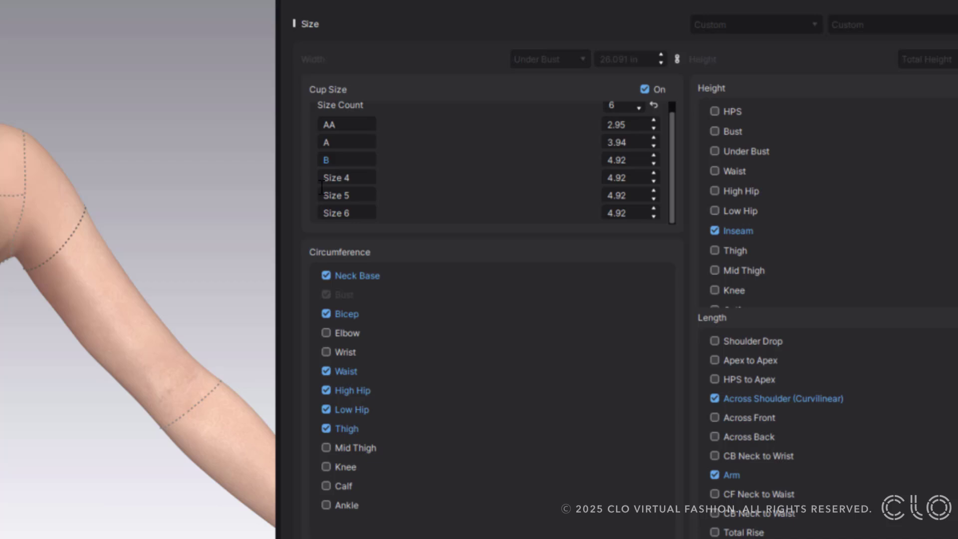
click(365, 213)
click(401, 194)
click(344, 178)
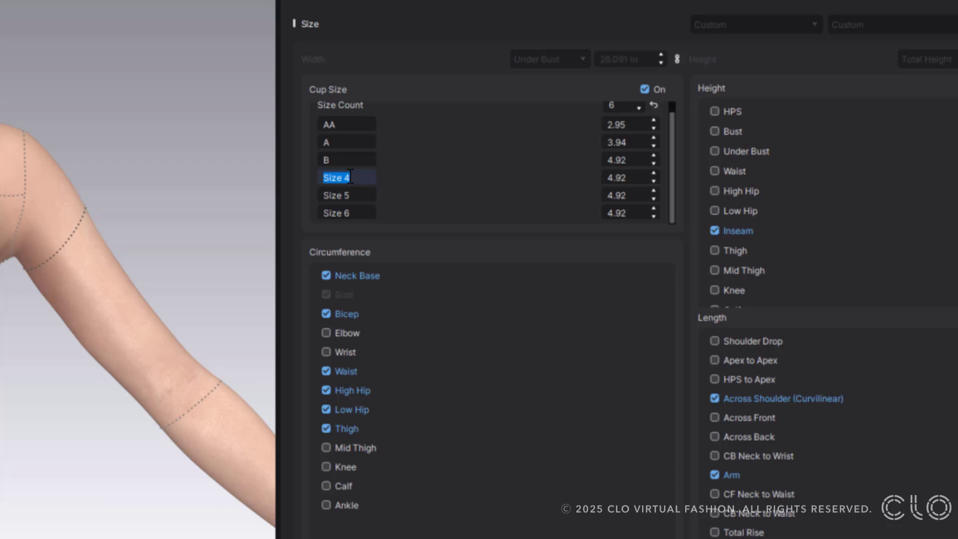
text(C)
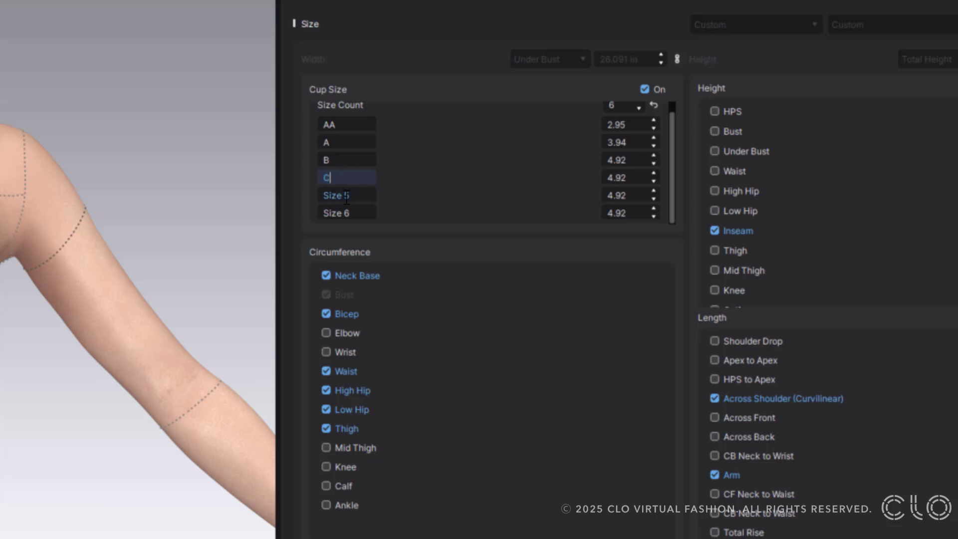
click(349, 195)
text(D)
click(349, 212)
text(DD)
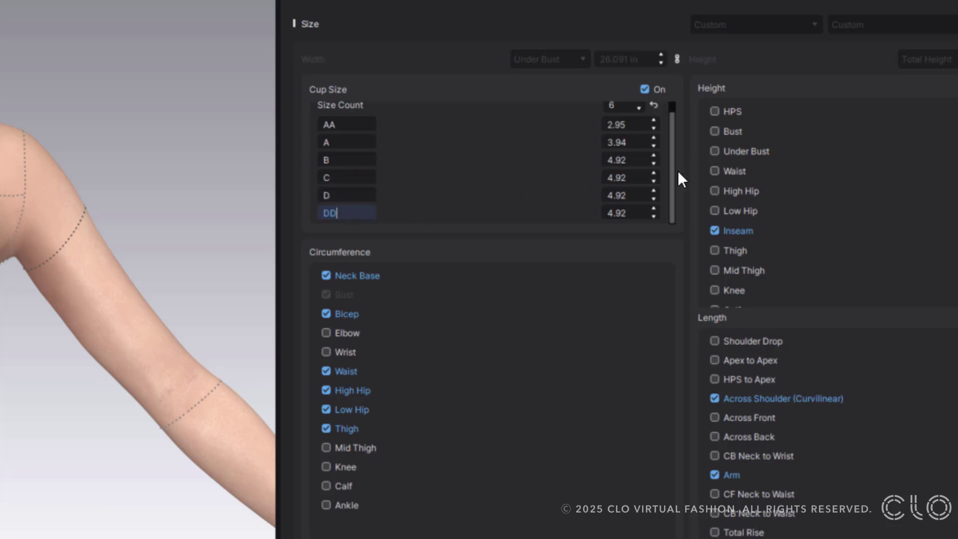
- Enter cup measurements 5.9 for C, 6.9 for D and 7.9 for DD
double_click(632, 175)
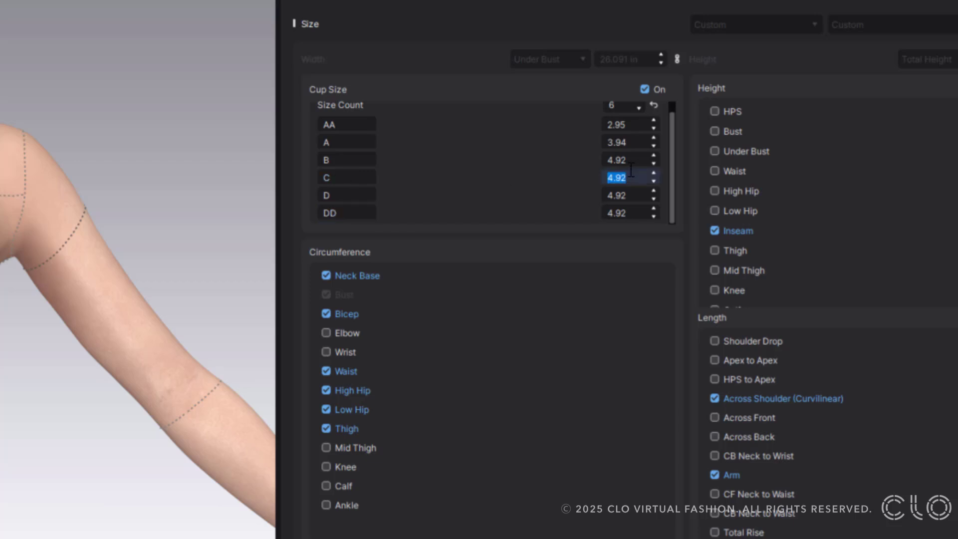
text(5.9)
double_click(647, 189)
text(6.9)
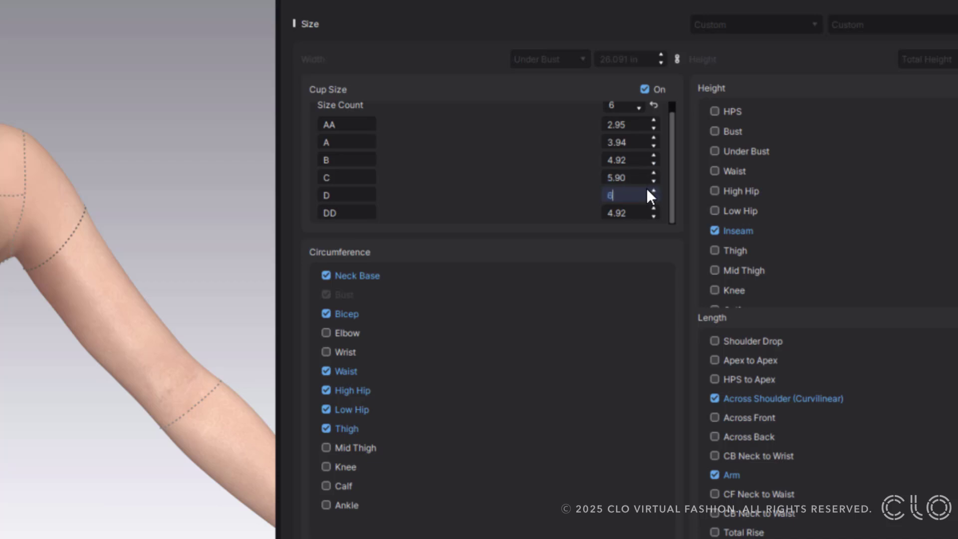
double_click(633, 213)
text(7.9)
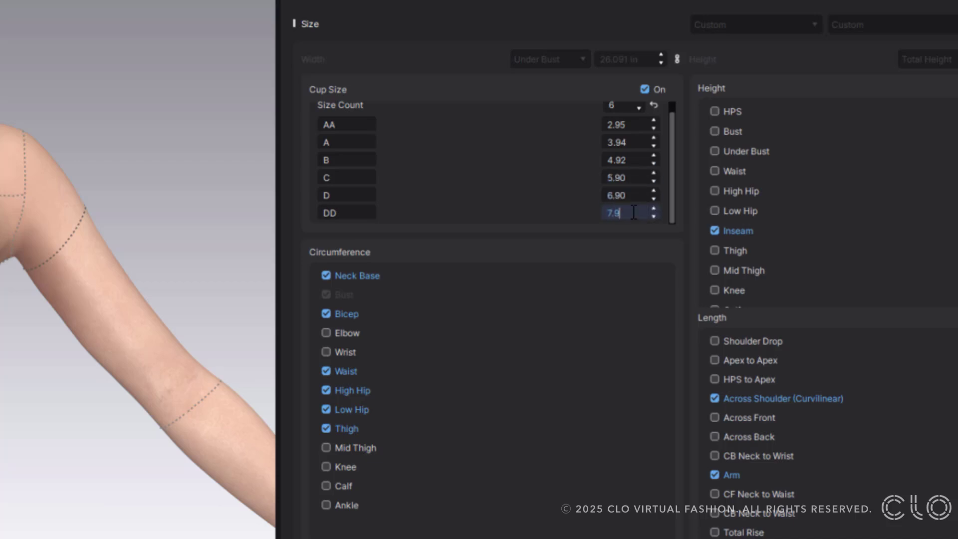
key(Return)
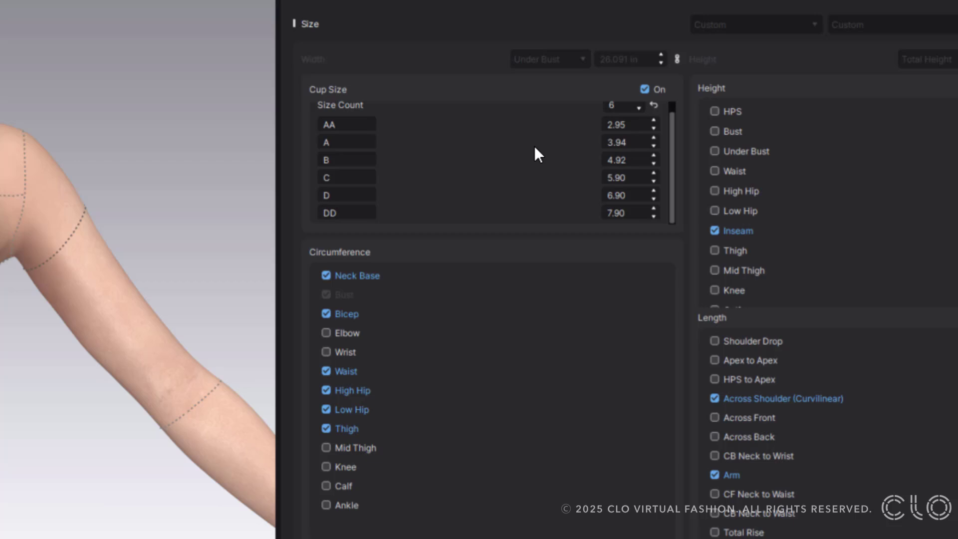
- Recalculate the cup measurements to standard values
scroll(529, 148, up, 1)
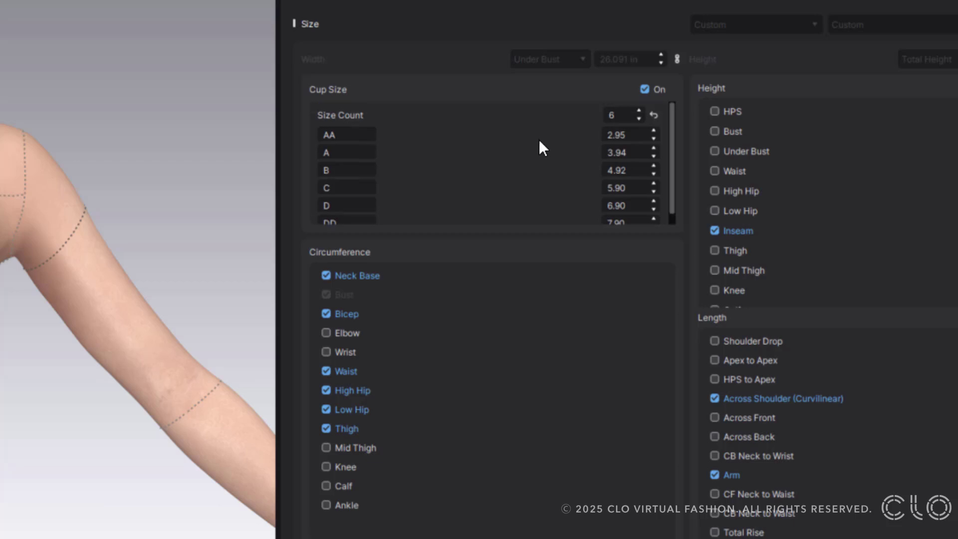
click(657, 114)
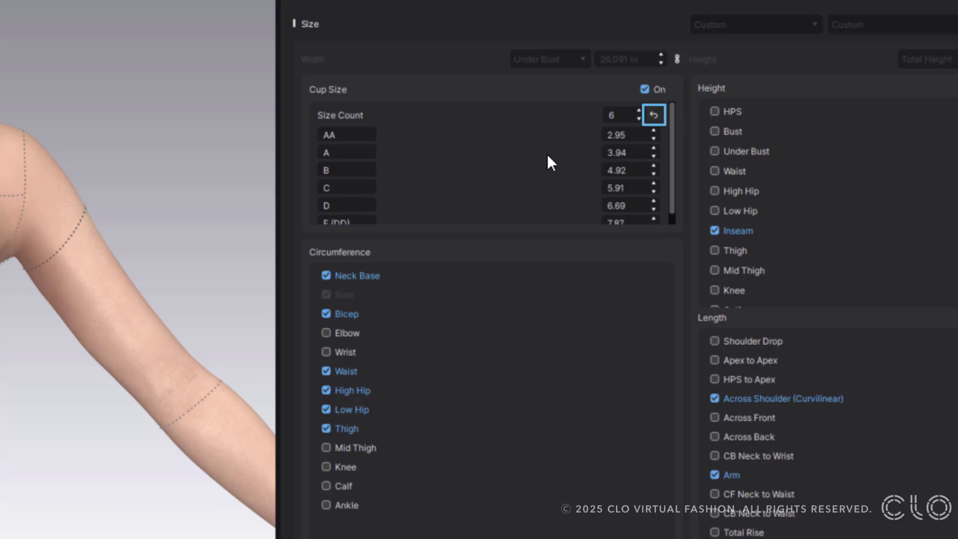
scroll(548, 148, down, 1)
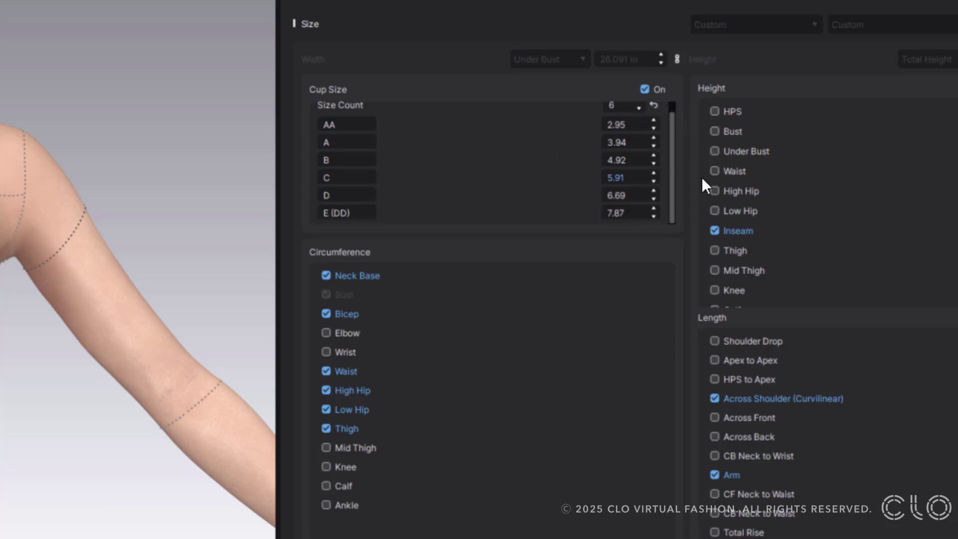
click(617, 160)
double_click(617, 160)
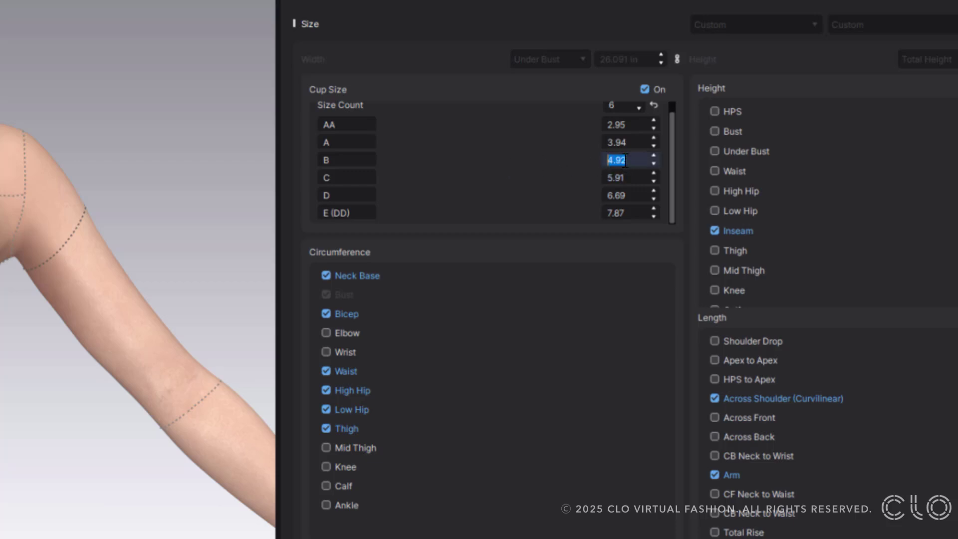
- Set cup measurements C to 6, D to 4 and E (DD) to 9
double_click(630, 210)
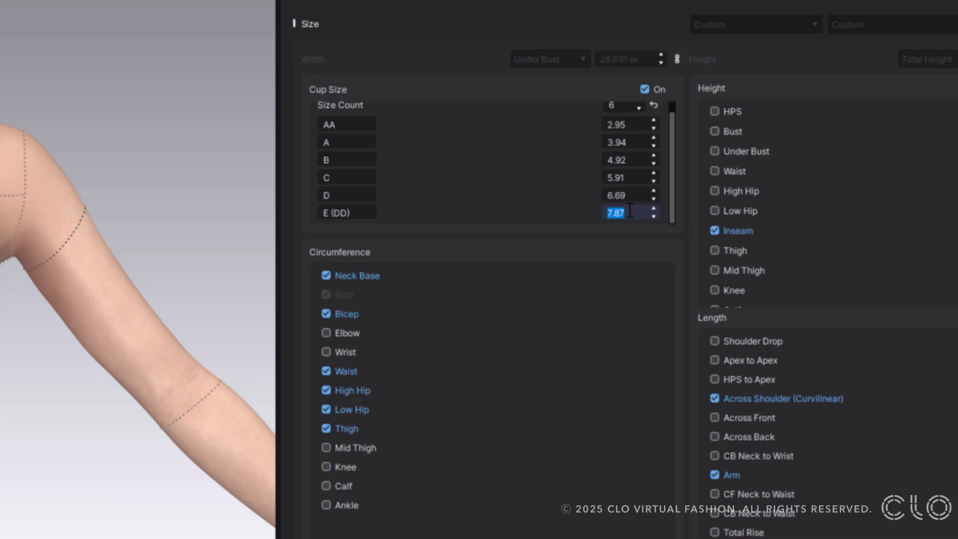
text(8)
click(635, 176)
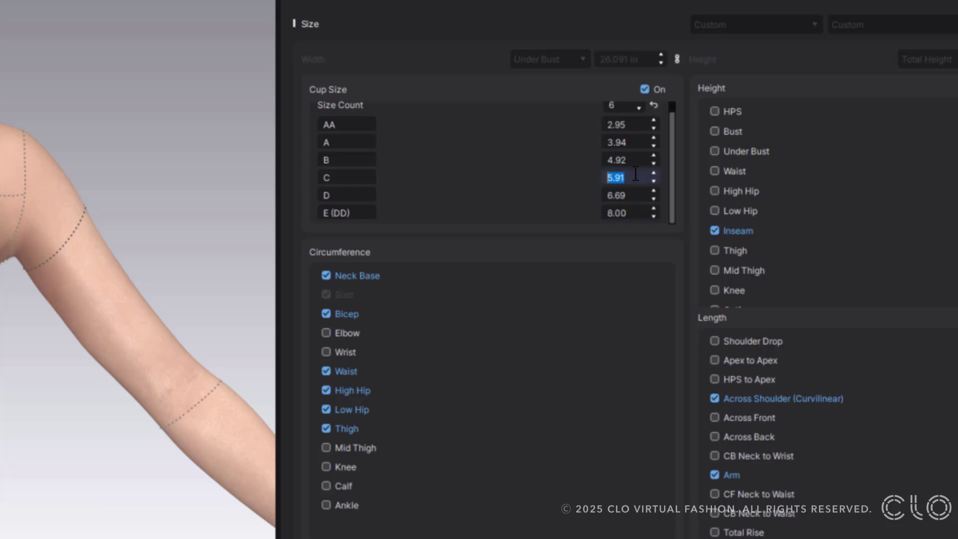
text(6)
click(631, 193)
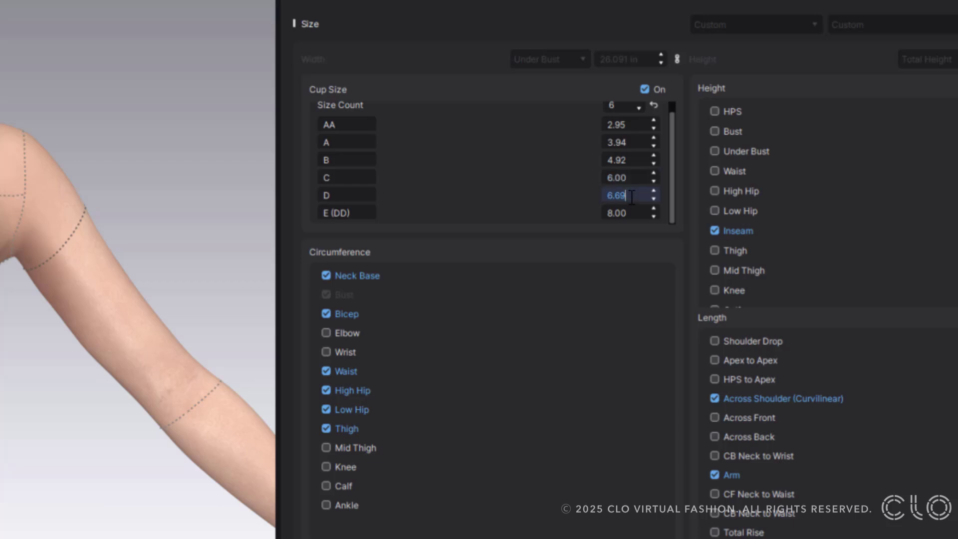
text(4)
click(631, 212)
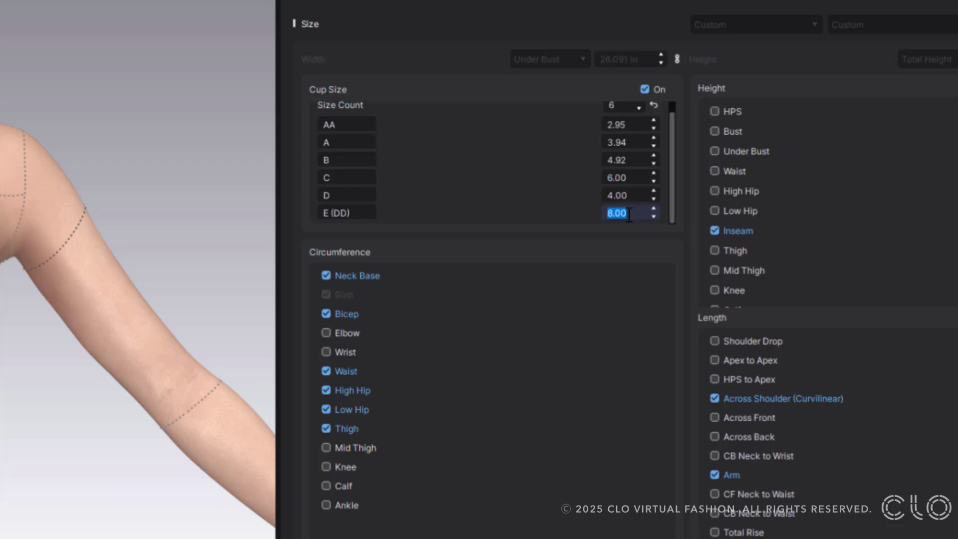
text(9)
- Set cup measurements A to 4, B to 5 and AA to 3
click(628, 143)
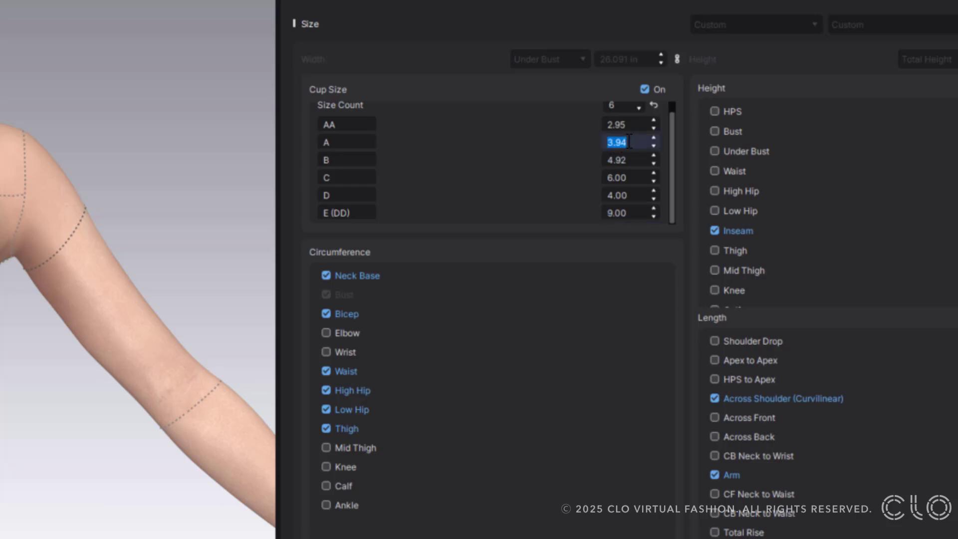
text(4)
click(631, 159)
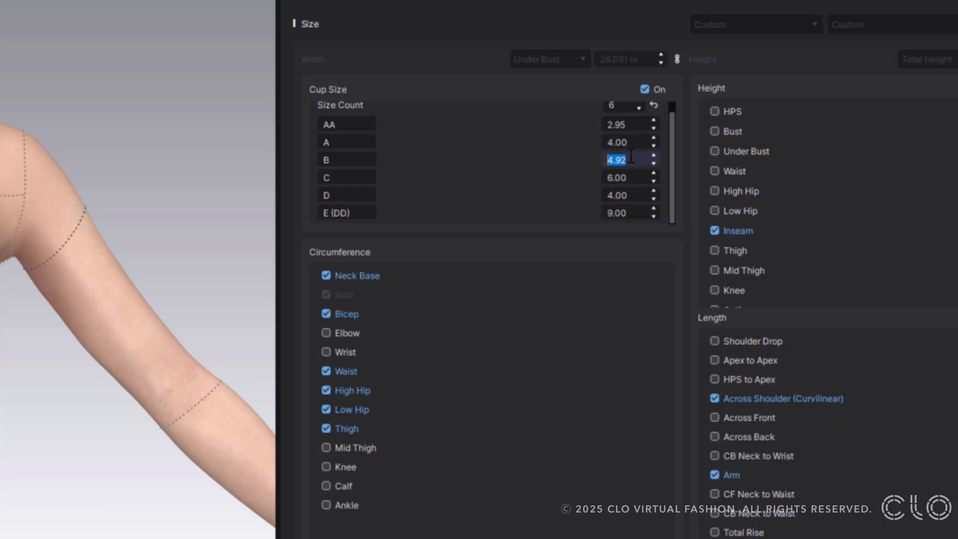
text(5)
click(621, 124)
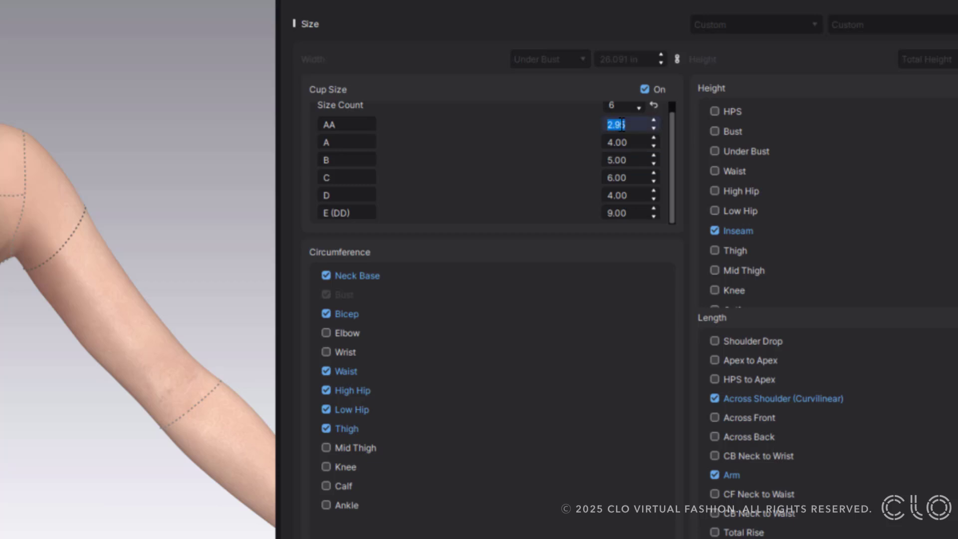
text(3)
click(557, 141)
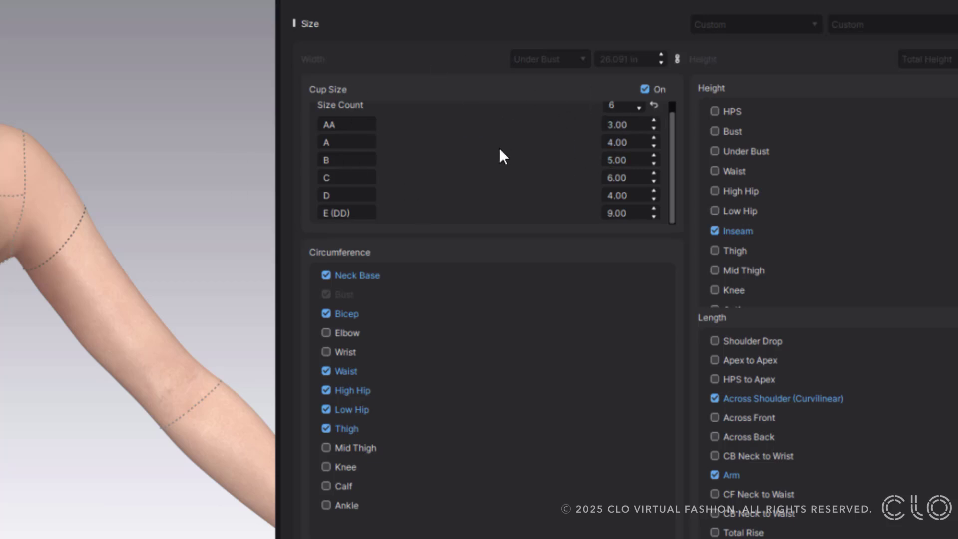
scroll(502, 153, up, 1)
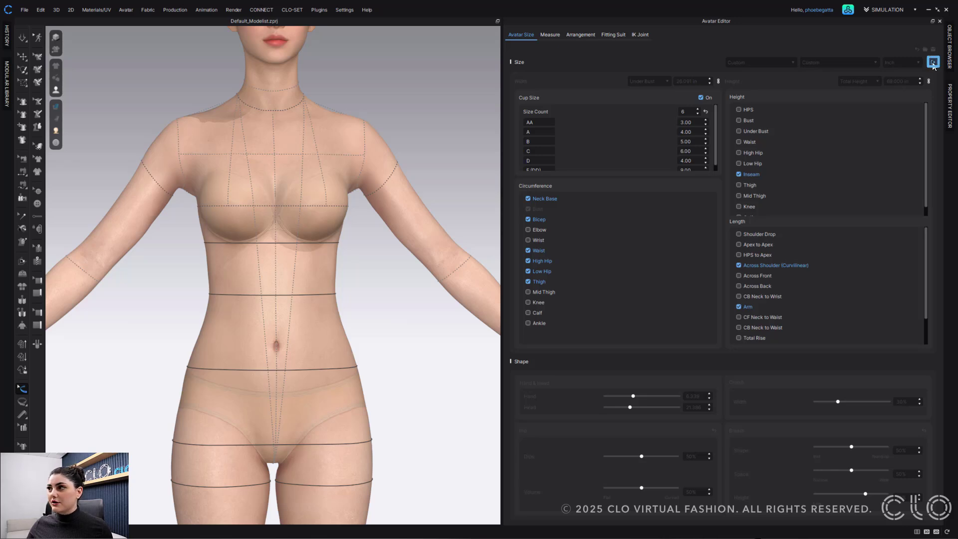
- Show only the checked measurements and confirm the 34.000 in bust under a Custom cup size
click(933, 62)
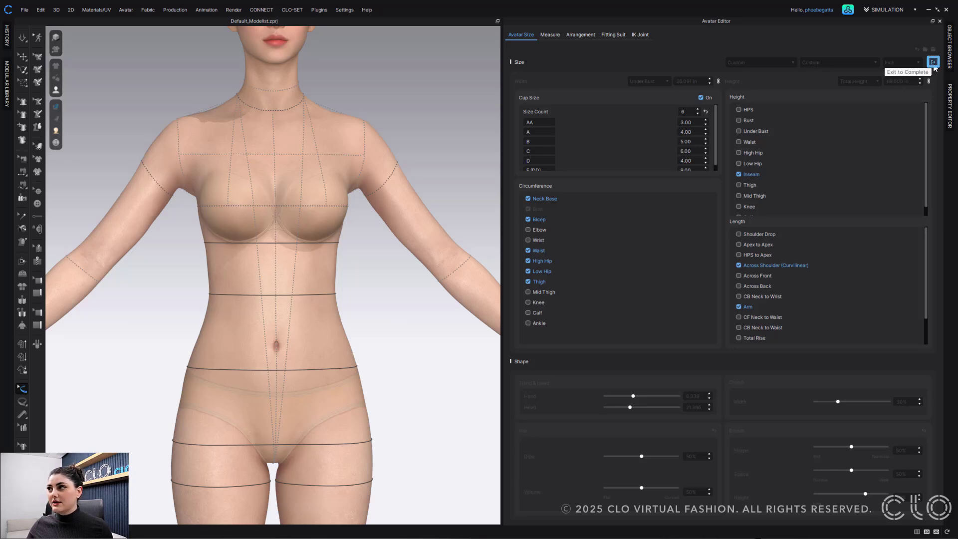
click(933, 63)
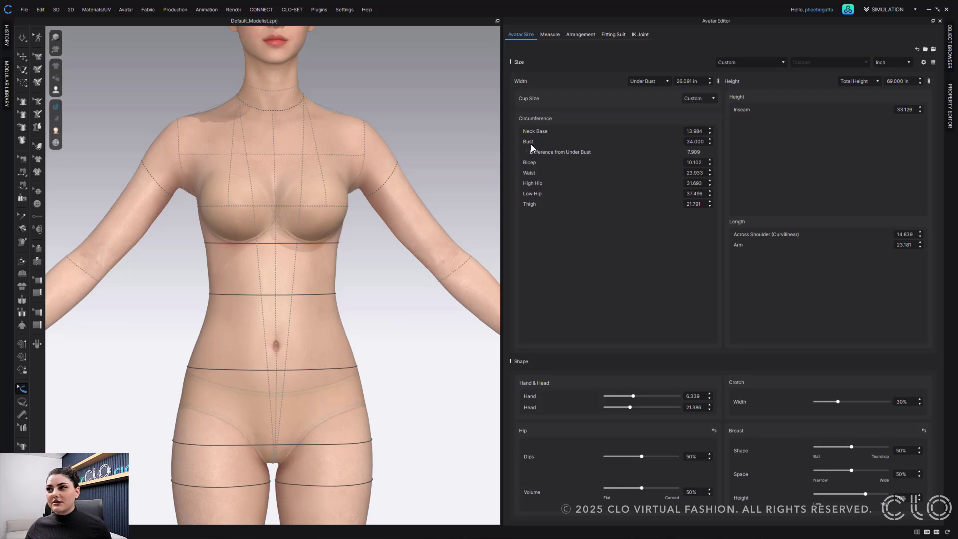
key(Return)
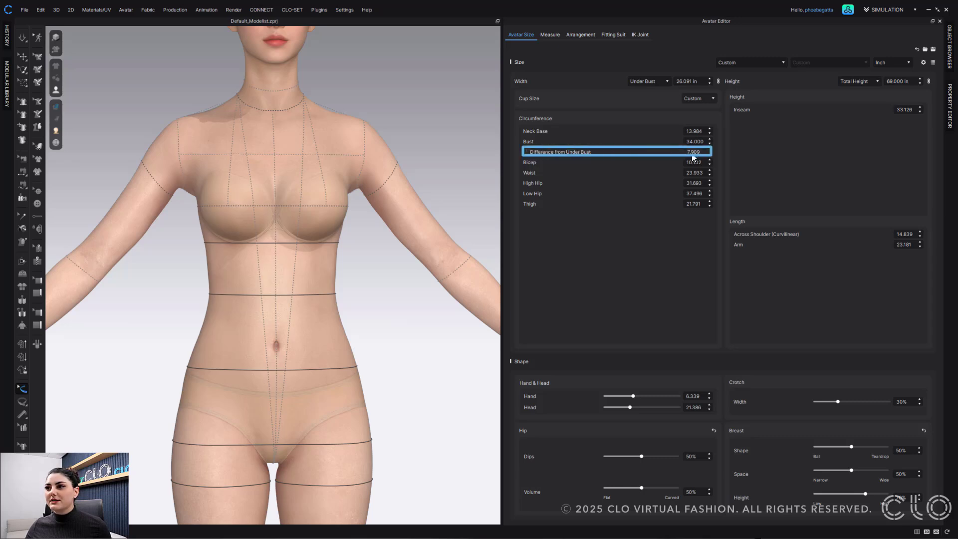
click(686, 81)
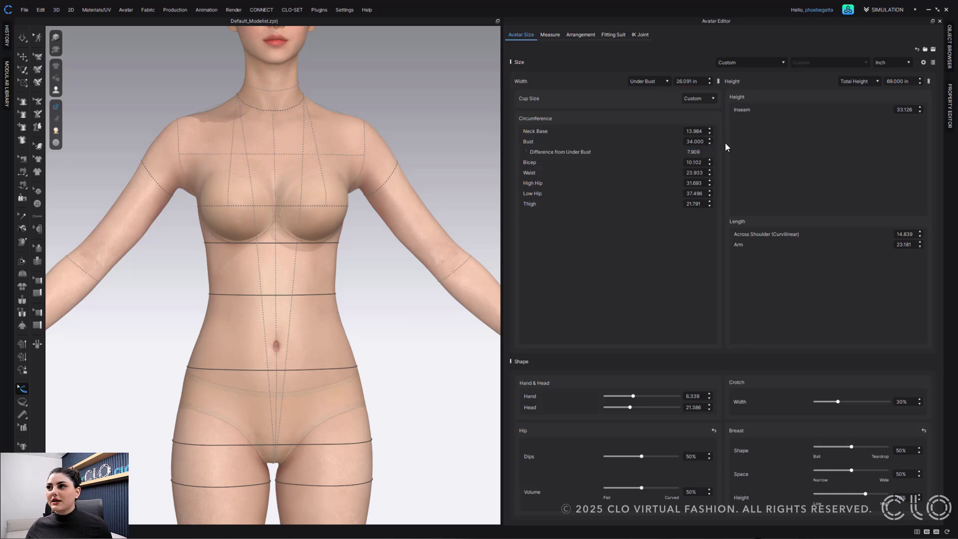
click(694, 141)
key(Return)
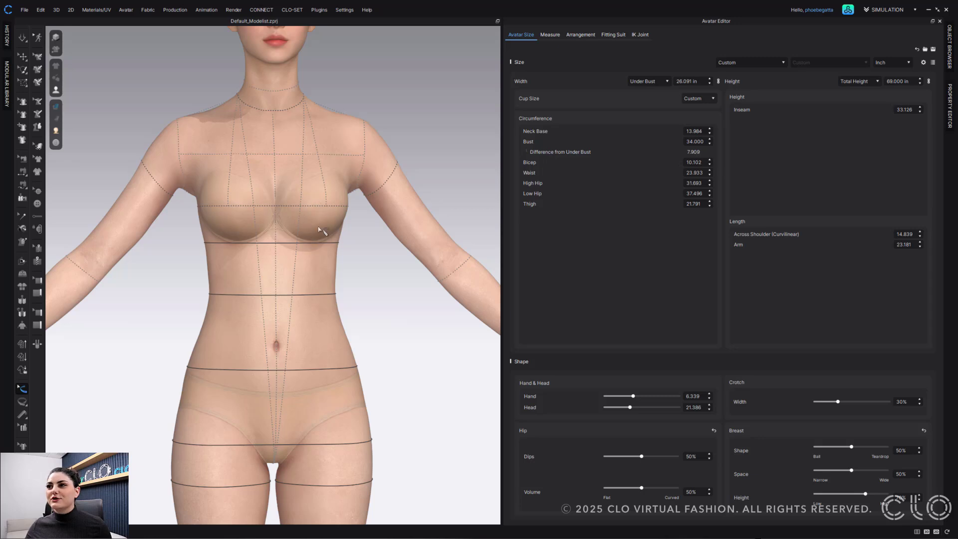
- Switch the cup size to AA and check it from side and front views
click(708, 100)
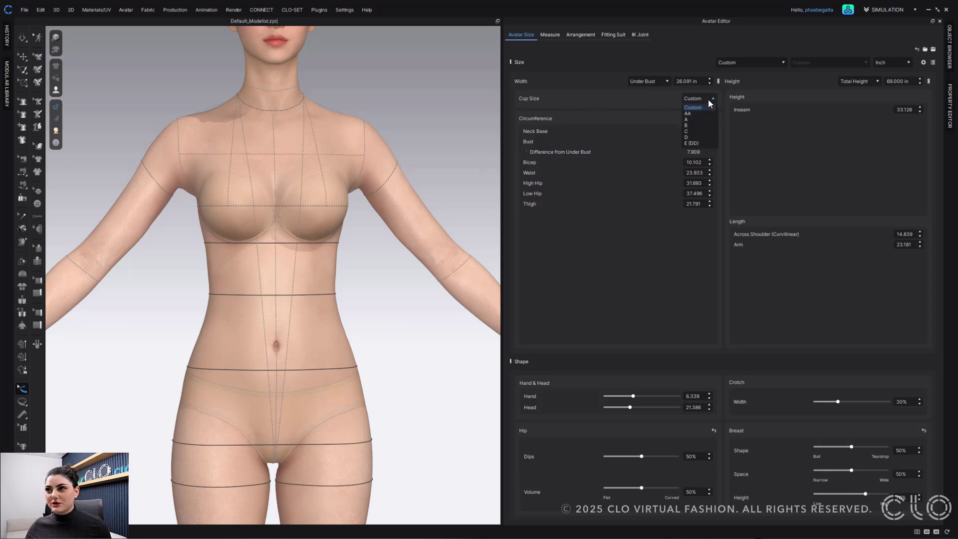
click(695, 112)
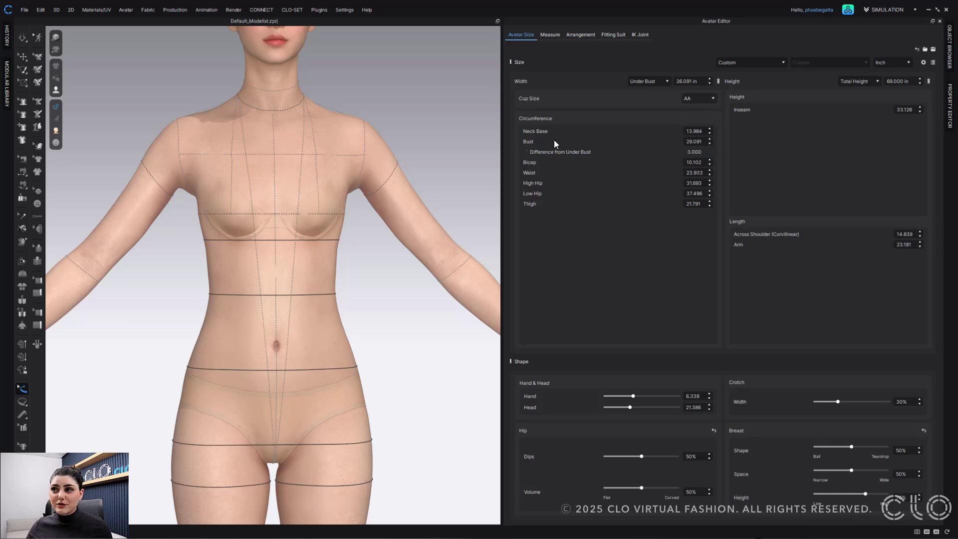
key(6)
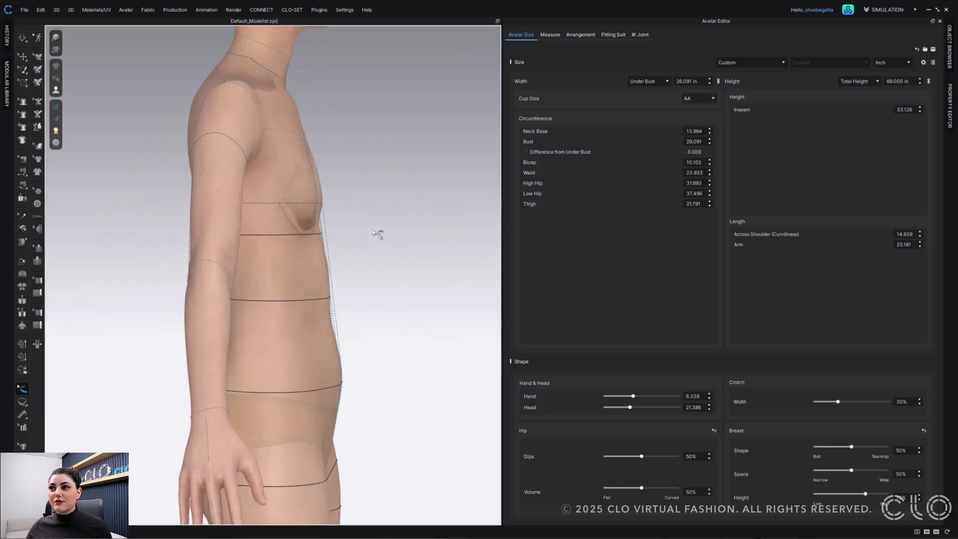
key(2)
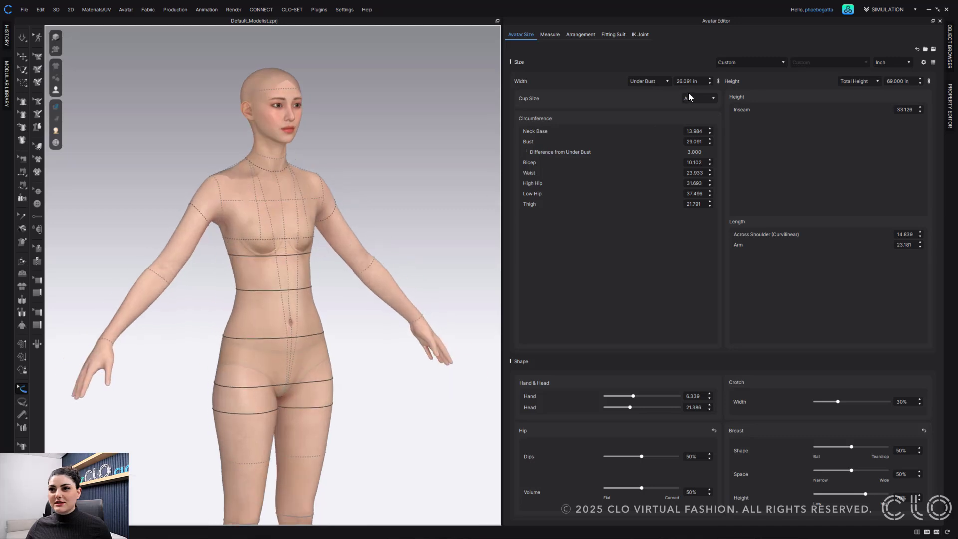
- Switch the cup size to E (DD) and orbit around the bust to inspect it
click(696, 98)
click(699, 144)
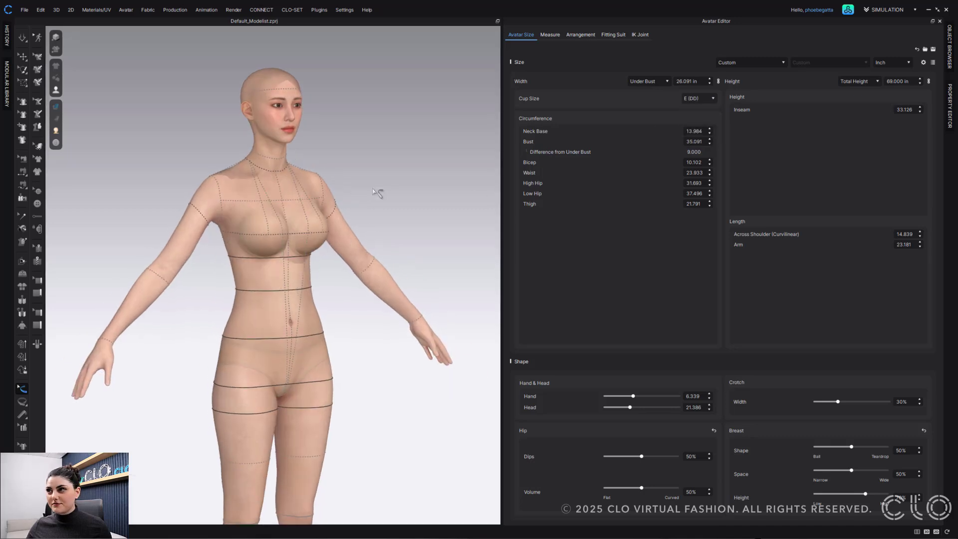
right_drag(342, 292, 497, 239)
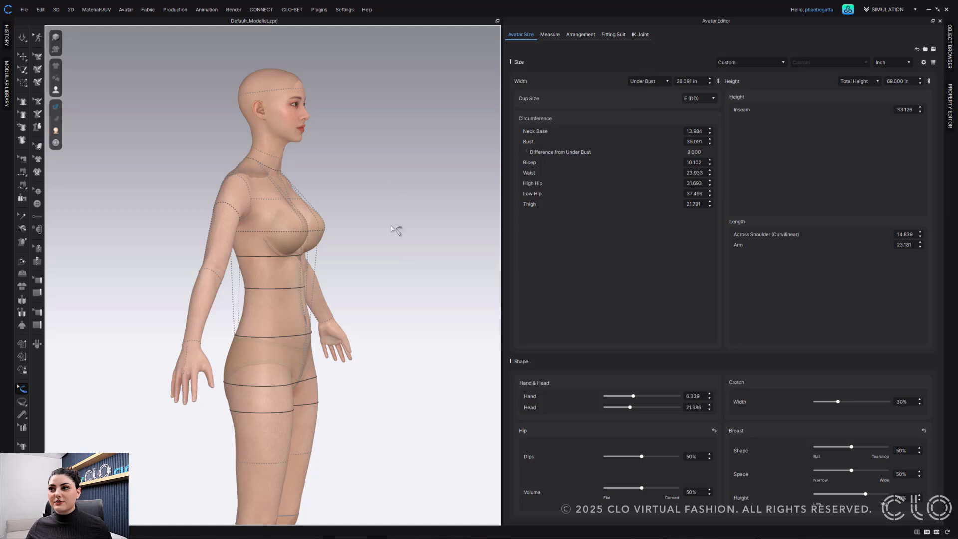
right_drag(397, 231, 329, 228)
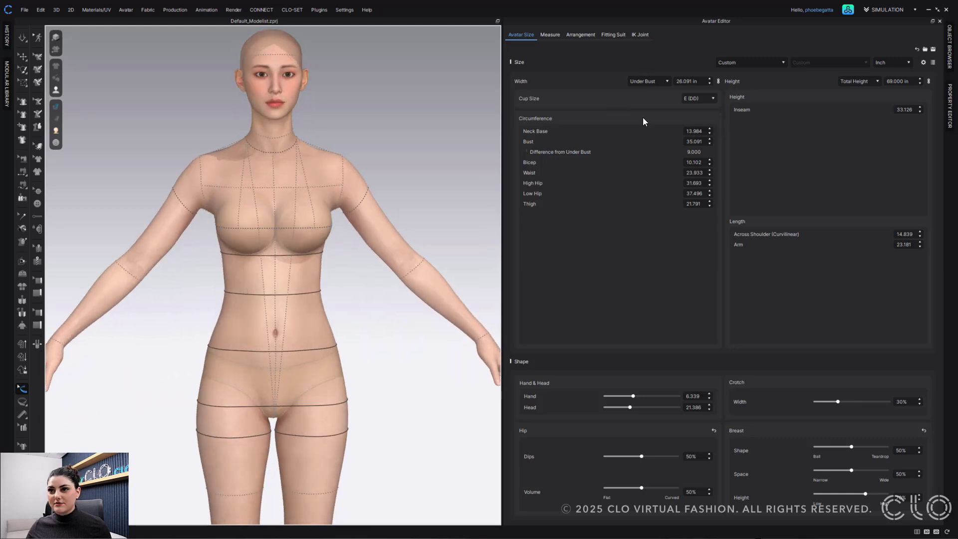
scroll(392, 235, down, 3)
right_drag(389, 234, 391, 258)
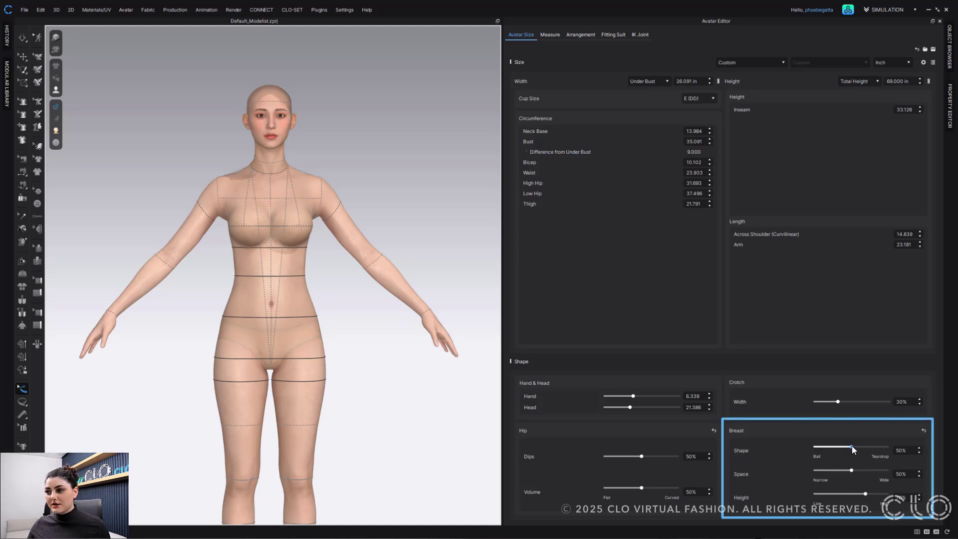
- Adjust breast shape and spacing, pick cup C, and ease Shape to 75% with Space 47%
mouse_move(851, 447)
mouse_down()
mouse_move(878, 448)
mouse_move(836, 472)
mouse_up()
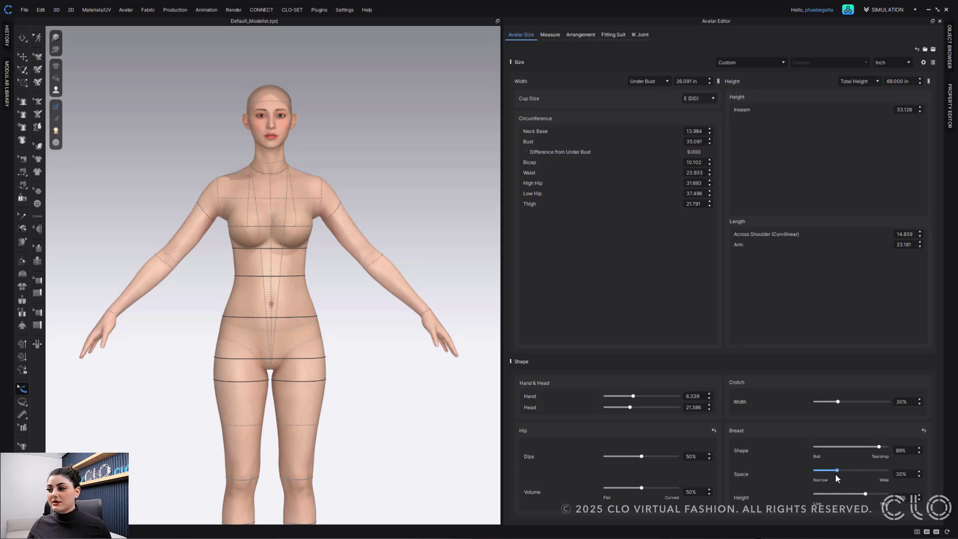
drag(843, 469, 844, 496)
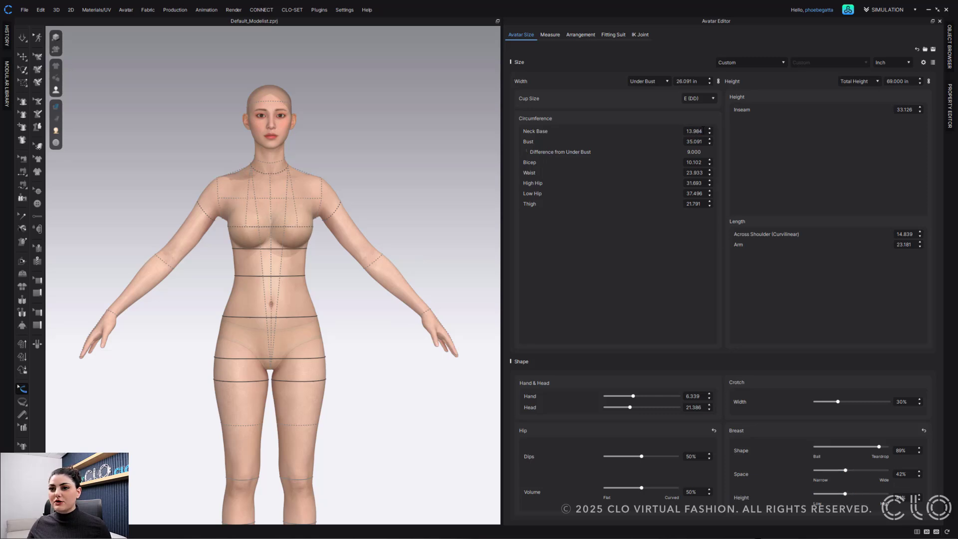
click(695, 130)
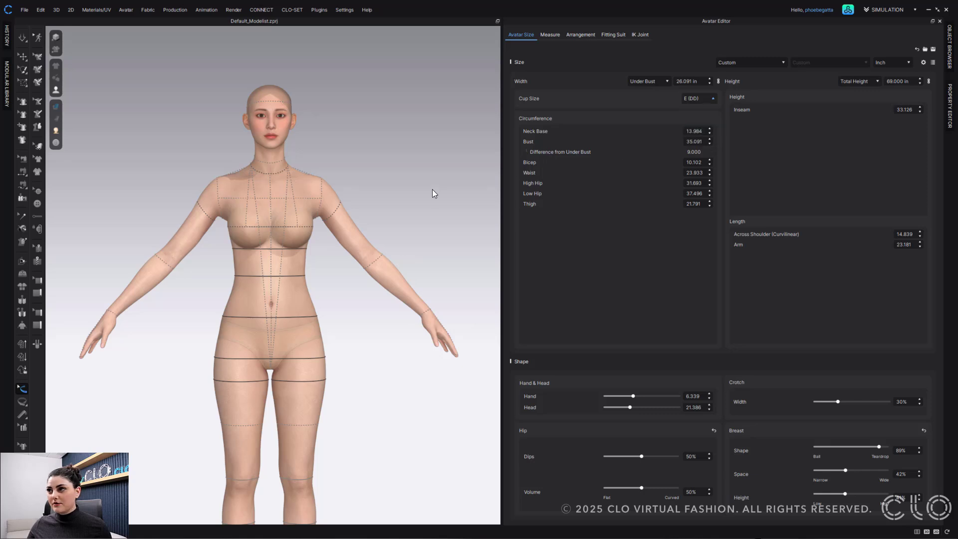
drag(878, 445, 868, 448)
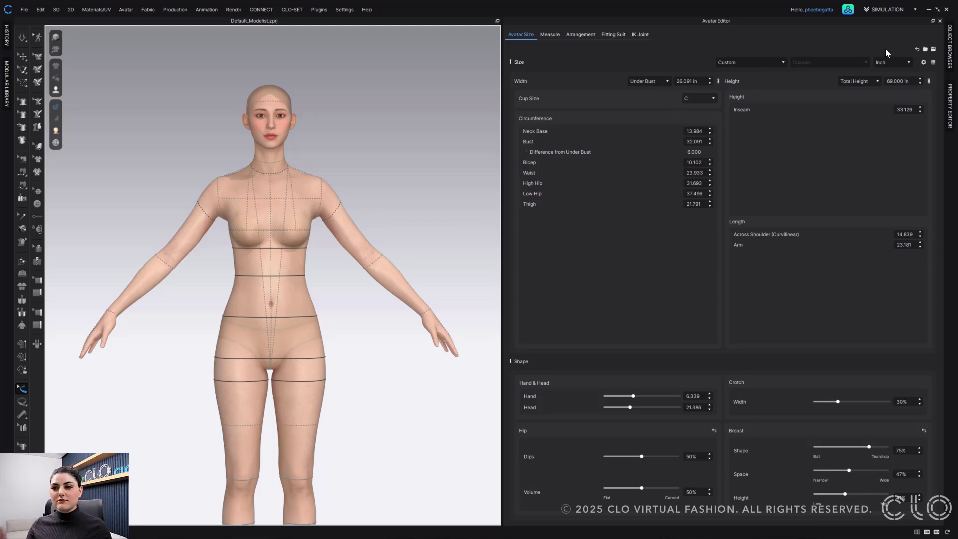
click(924, 62)
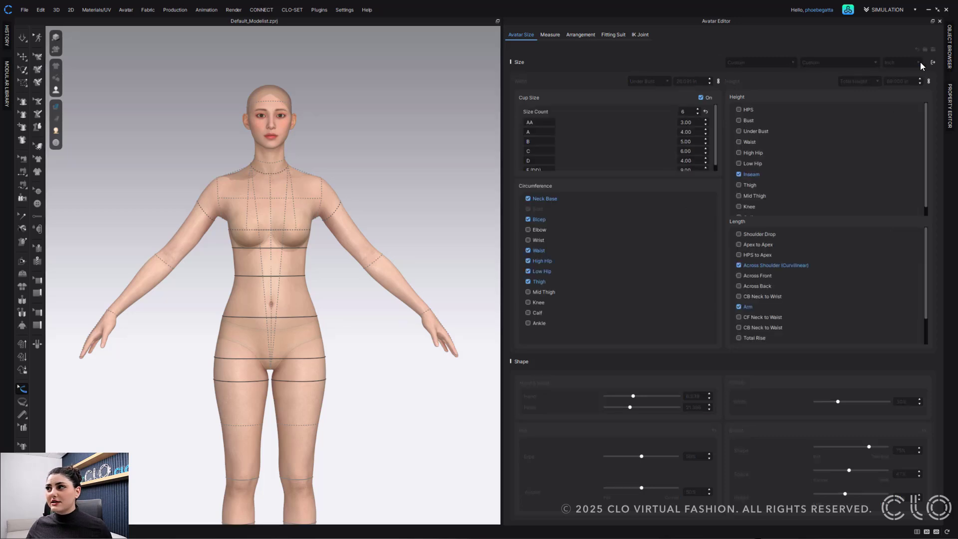
click(700, 98)
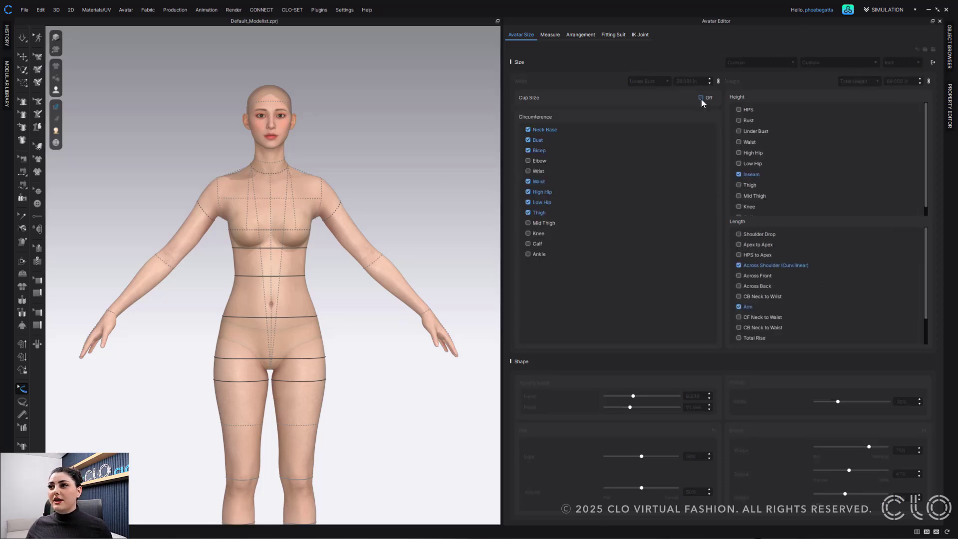
click(932, 61)
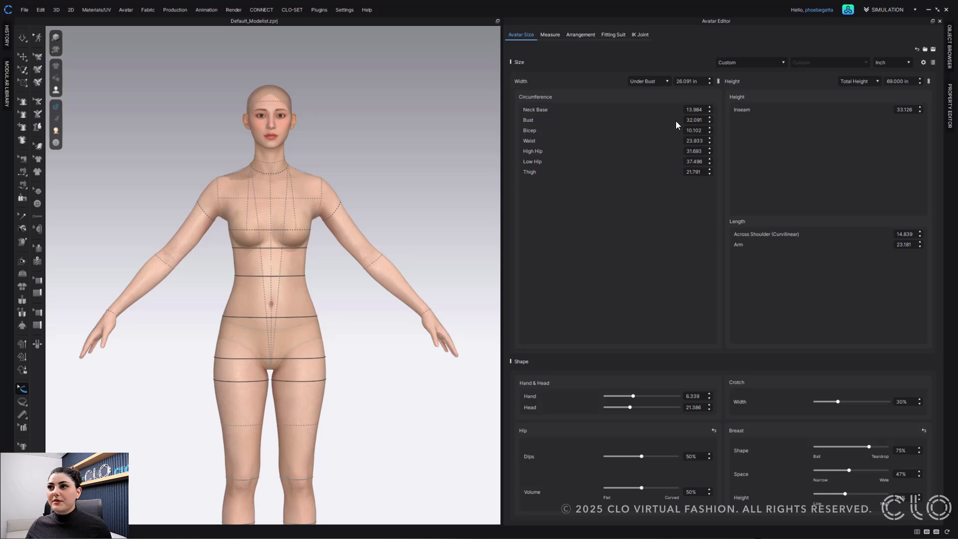
click(925, 62)
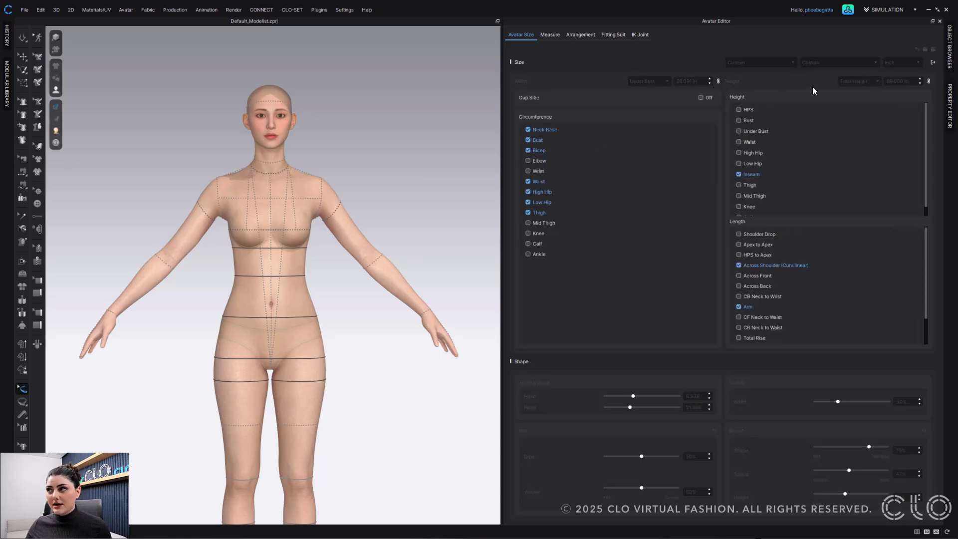
click(700, 98)
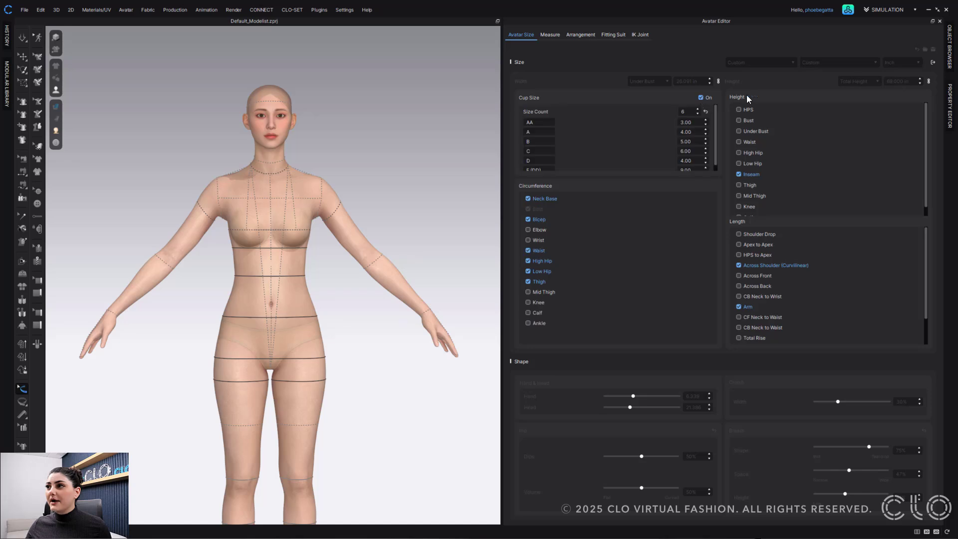
click(934, 63)
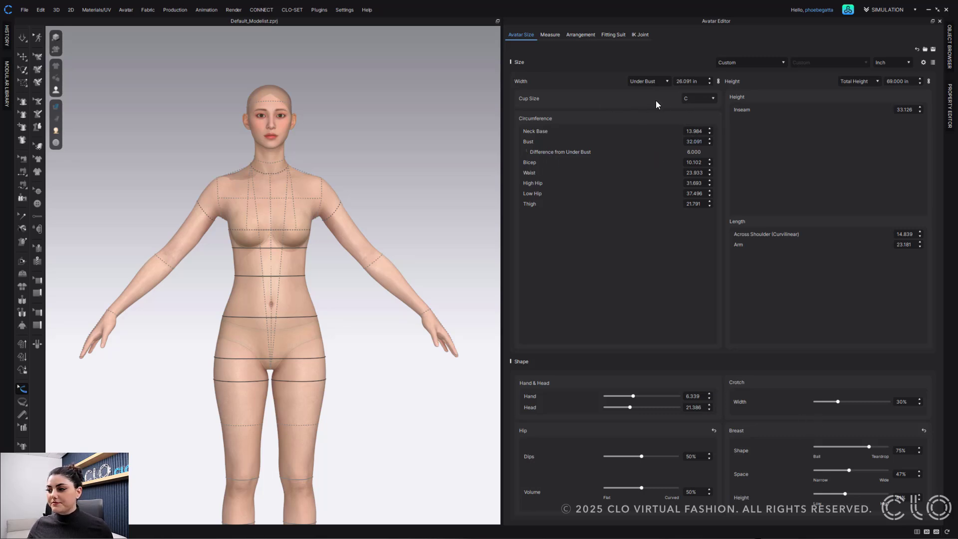
- Zoom in and pan to frame the avatar's chest and waist from the front
scroll(303, 250, up, 5)
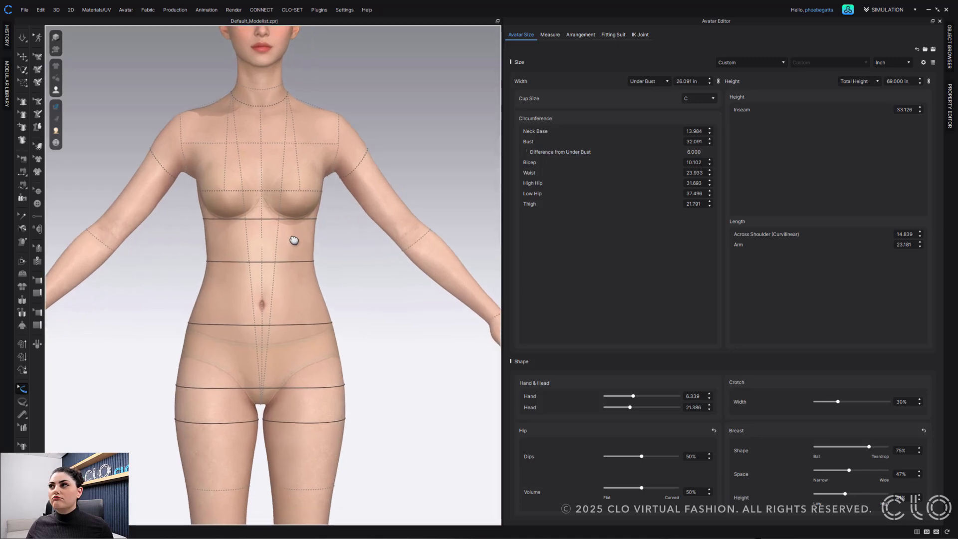
middle_drag(294, 241, 305, 268)
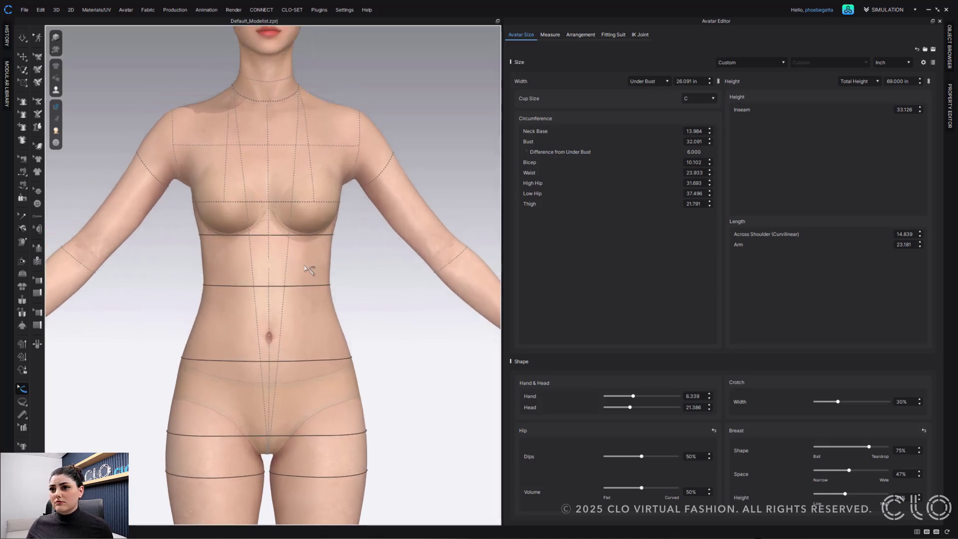